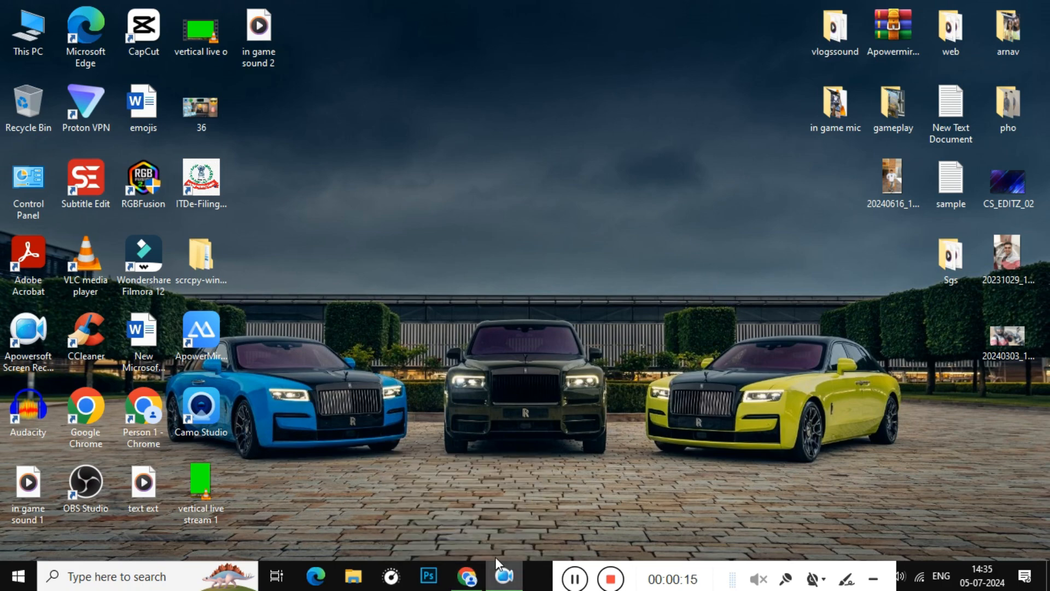
# Switch to Photopea in Chrome and create a 1280 × 720 pixel project with a transparent background.
pyautogui.click(467, 576)
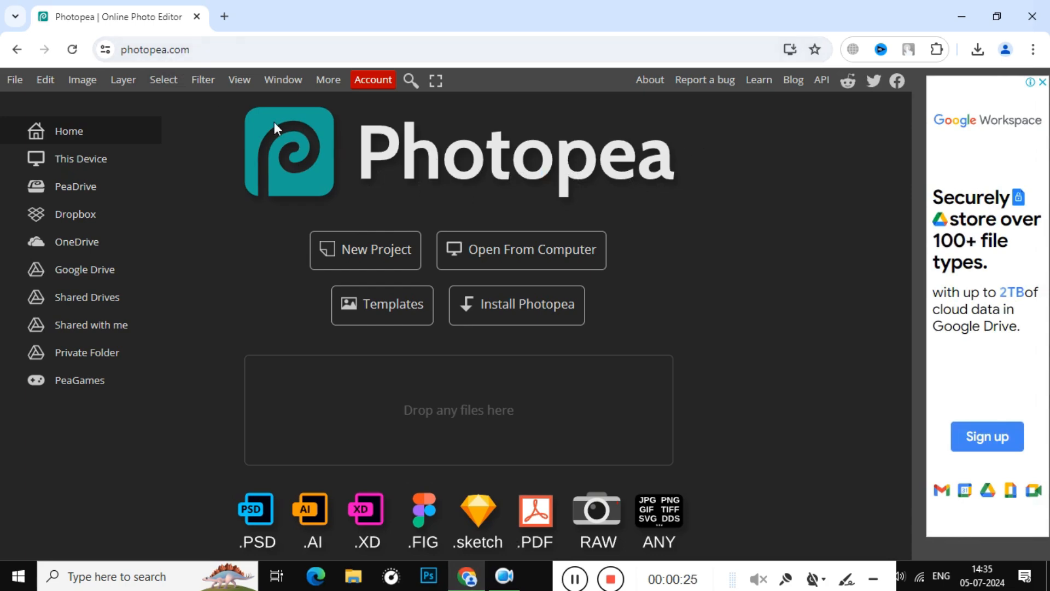
pyautogui.click(364, 254)
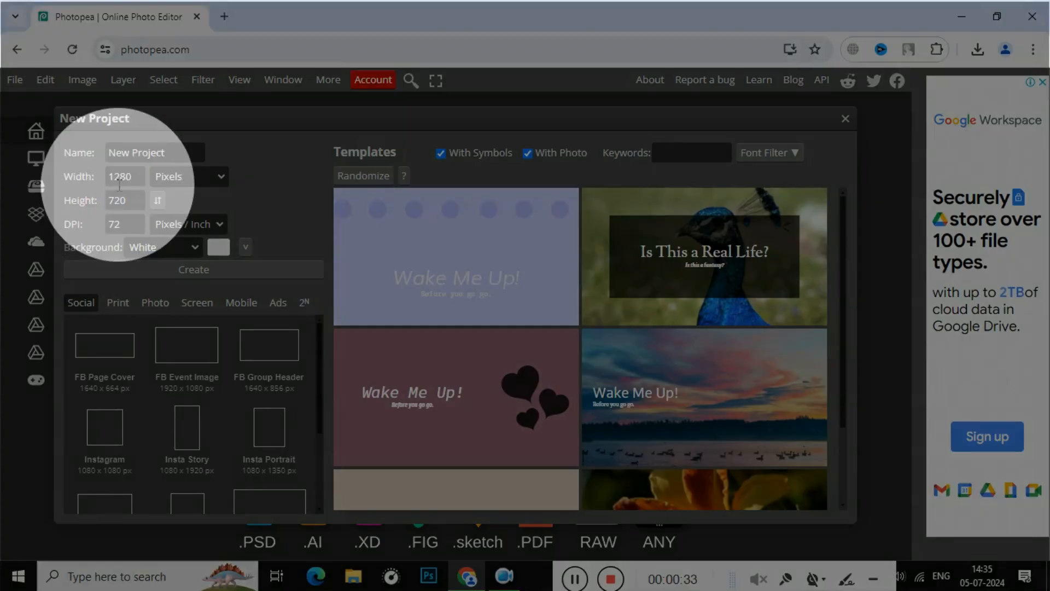
pyautogui.click(113, 176)
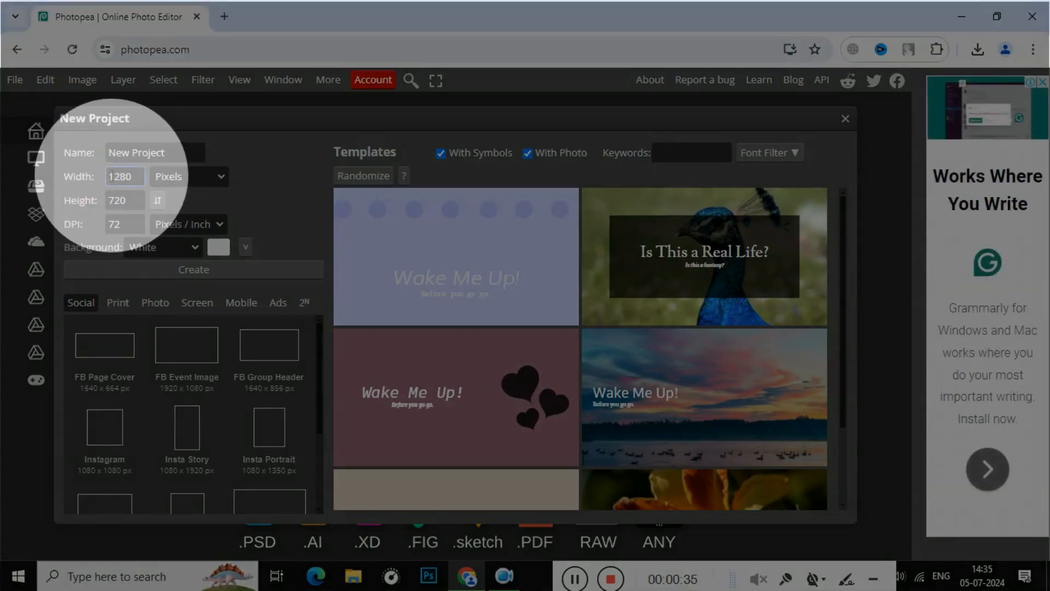
pyautogui.click(117, 202)
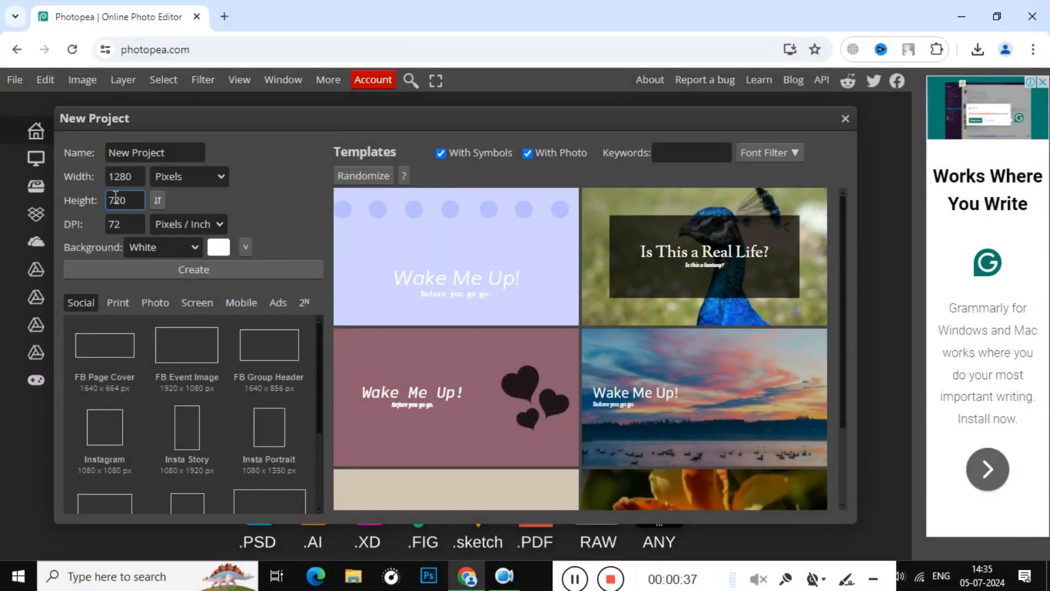
pyautogui.click(169, 253)
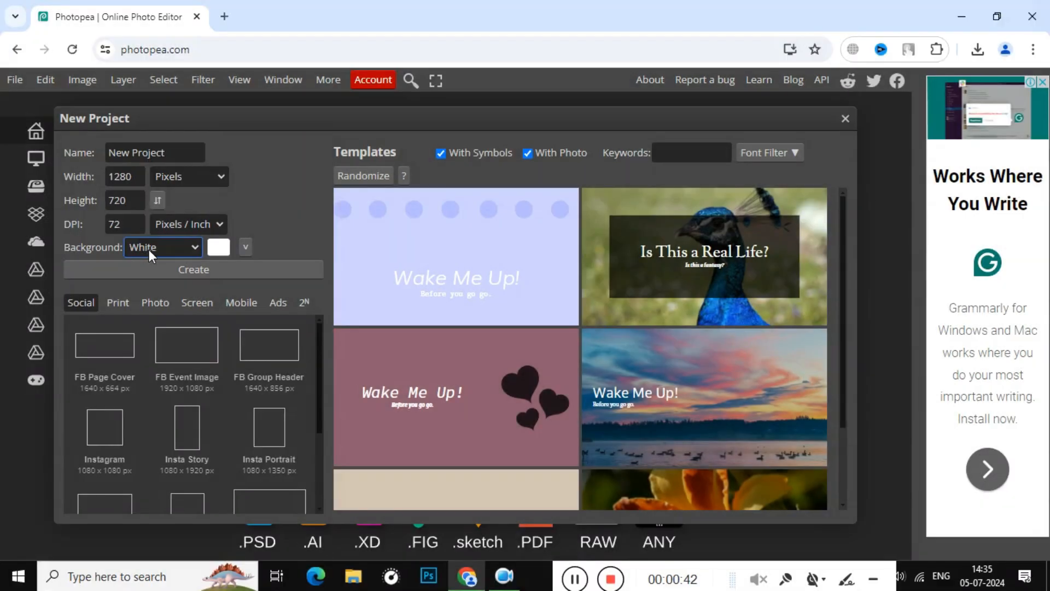
pyautogui.click(148, 250)
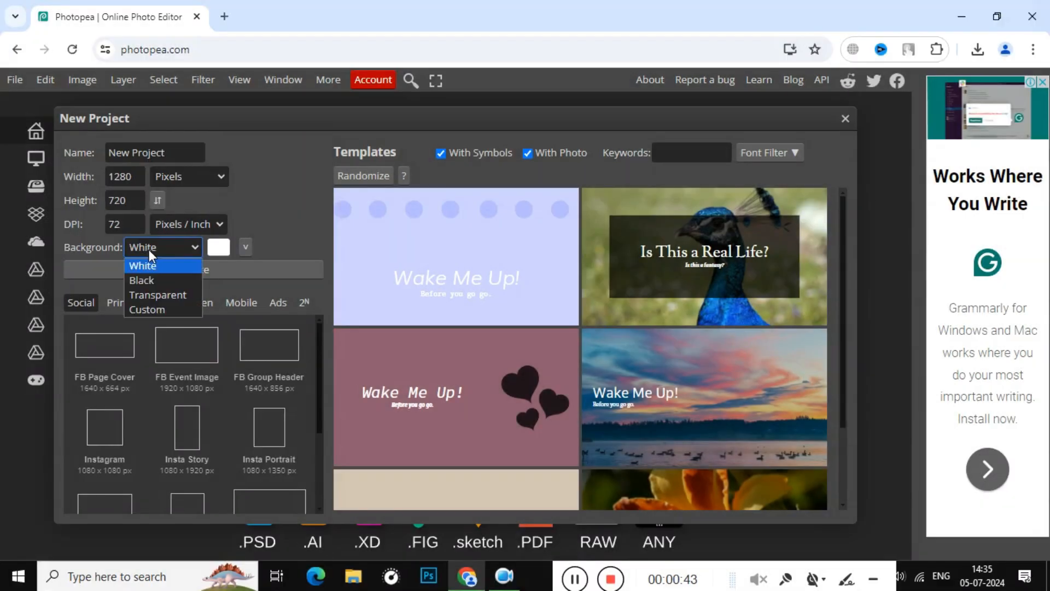
pyautogui.click(154, 294)
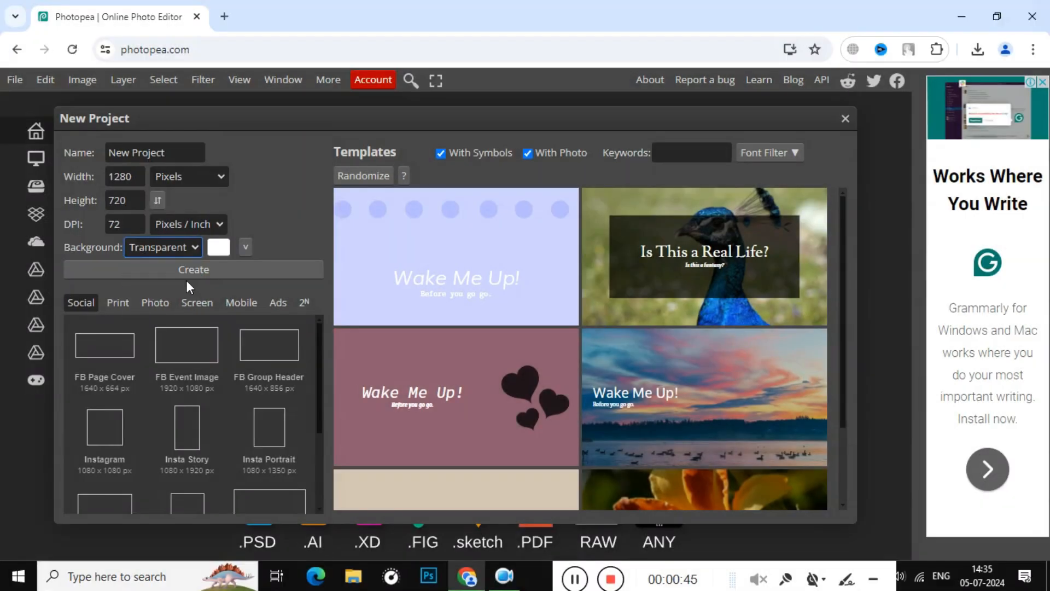
pyautogui.click(207, 268)
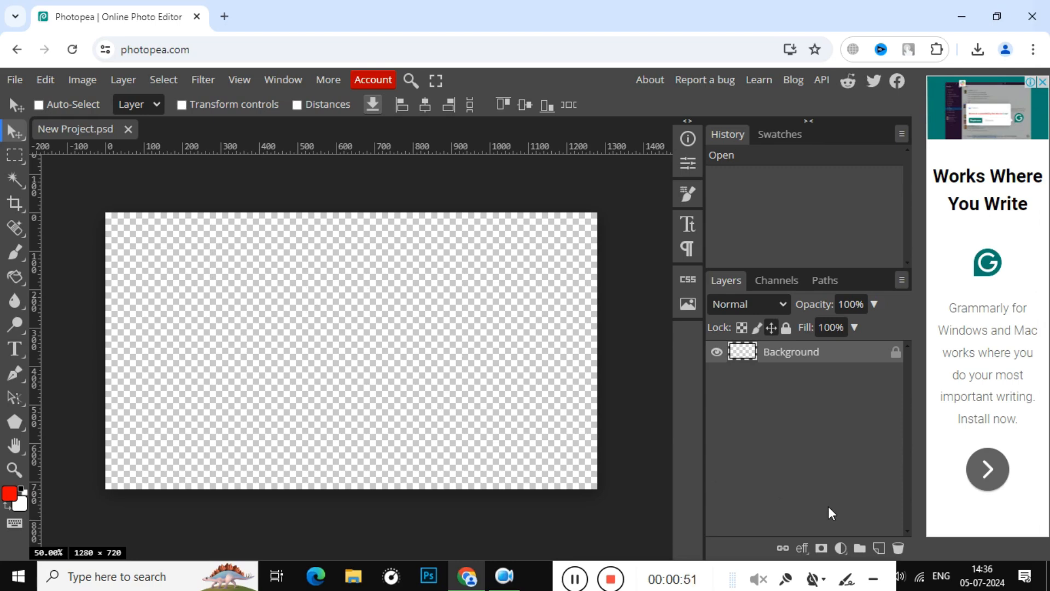
# On a new layer, draw a black rectangle about 990 × 525 px with 25 px corner radius and centre it on the canvas.
pyautogui.click(879, 547)
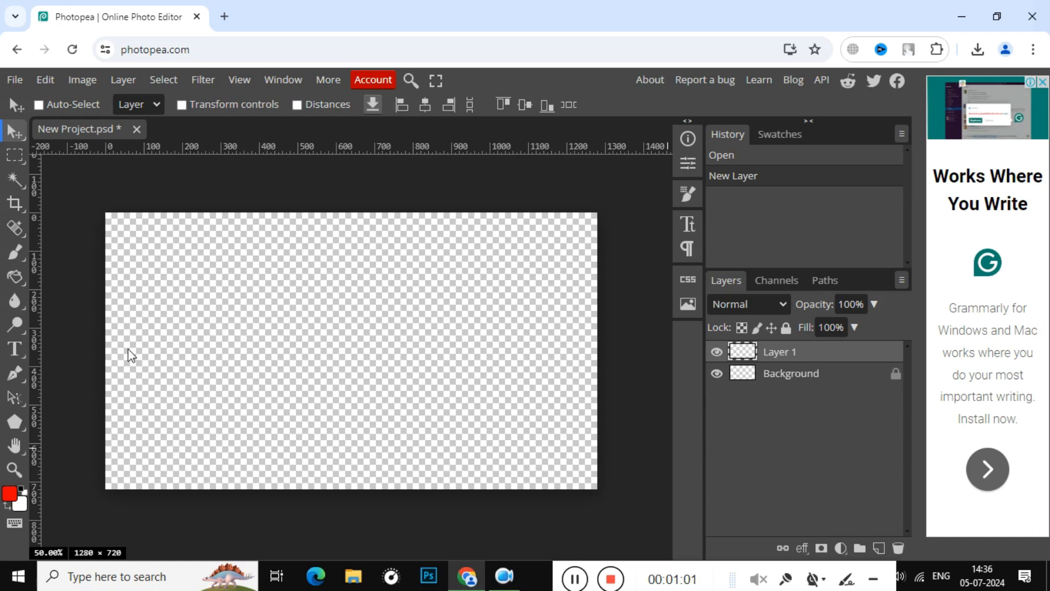
pyautogui.click(14, 421)
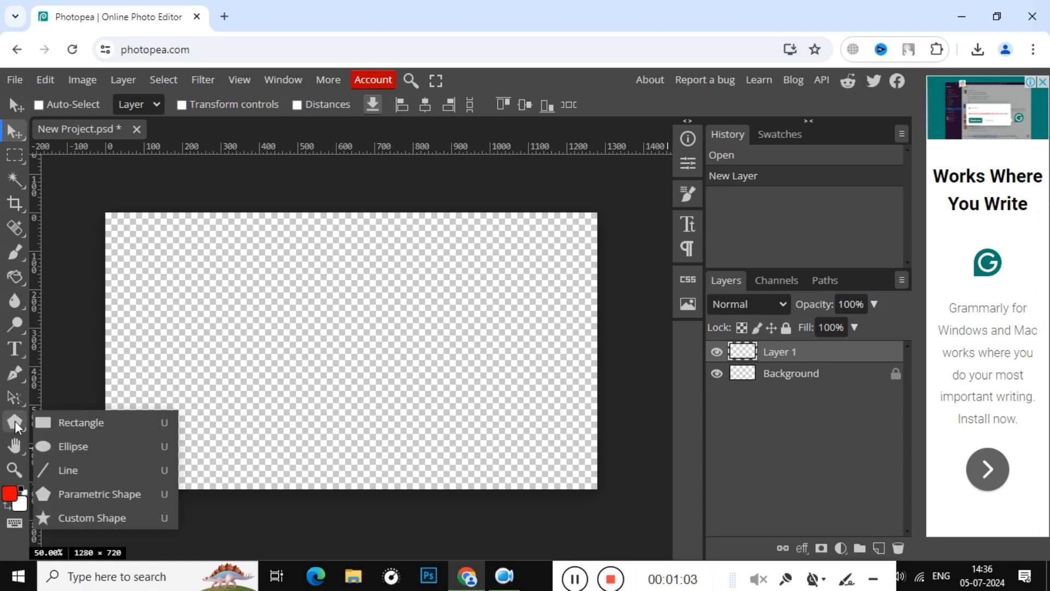
pyautogui.click(80, 422)
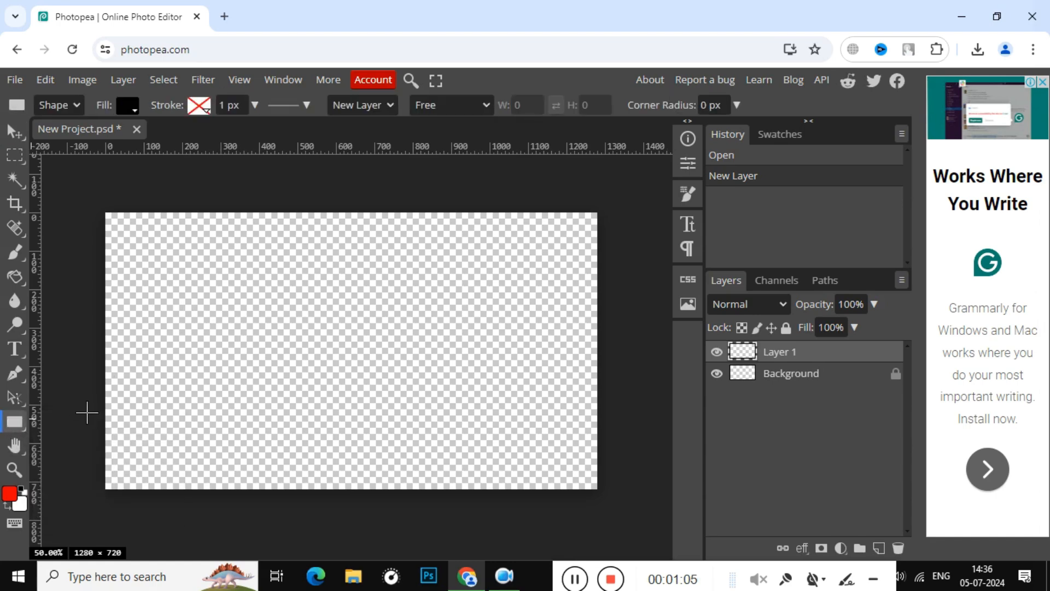
pyautogui.click(706, 106)
pyautogui.hotkey('ctrl', 'a')
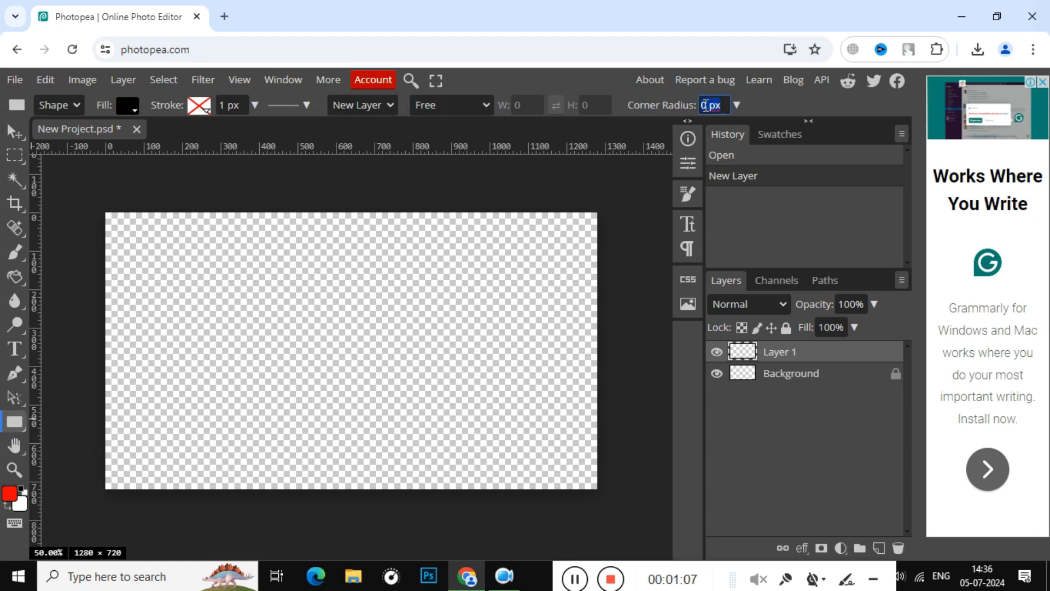
pyautogui.write('25')
pyautogui.press('Return')
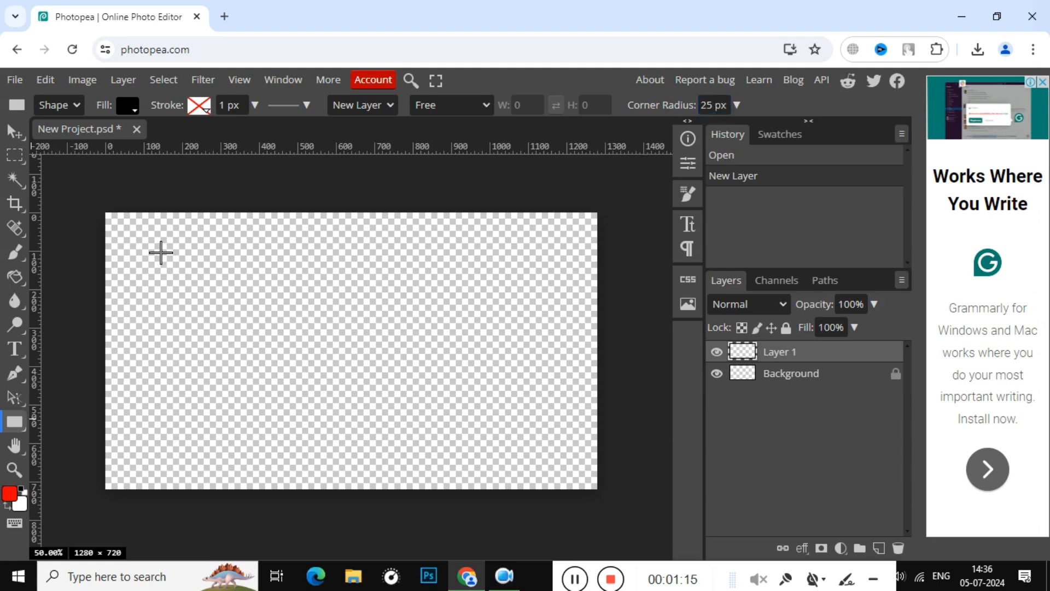
pyautogui.moveTo(161, 253); pyautogui.dragTo(542, 454)
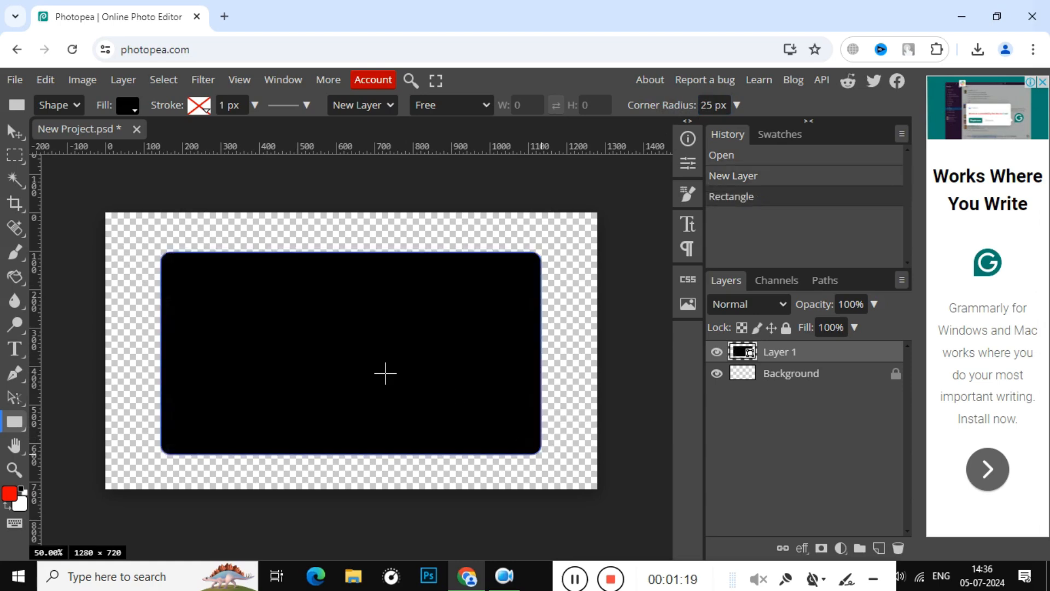
pyautogui.click(21, 130)
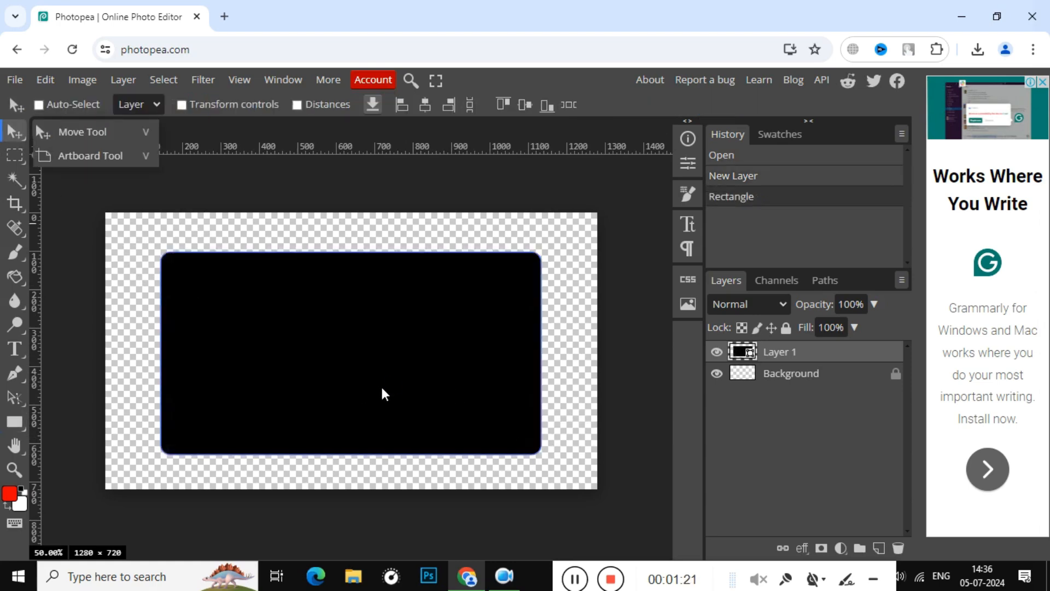
pyautogui.moveTo(382, 388)
pyautogui.mouseDown()
pyautogui.moveTo(369, 375)
pyautogui.moveTo(380, 368)
pyautogui.moveTo(382, 377)
pyautogui.mouseUp()
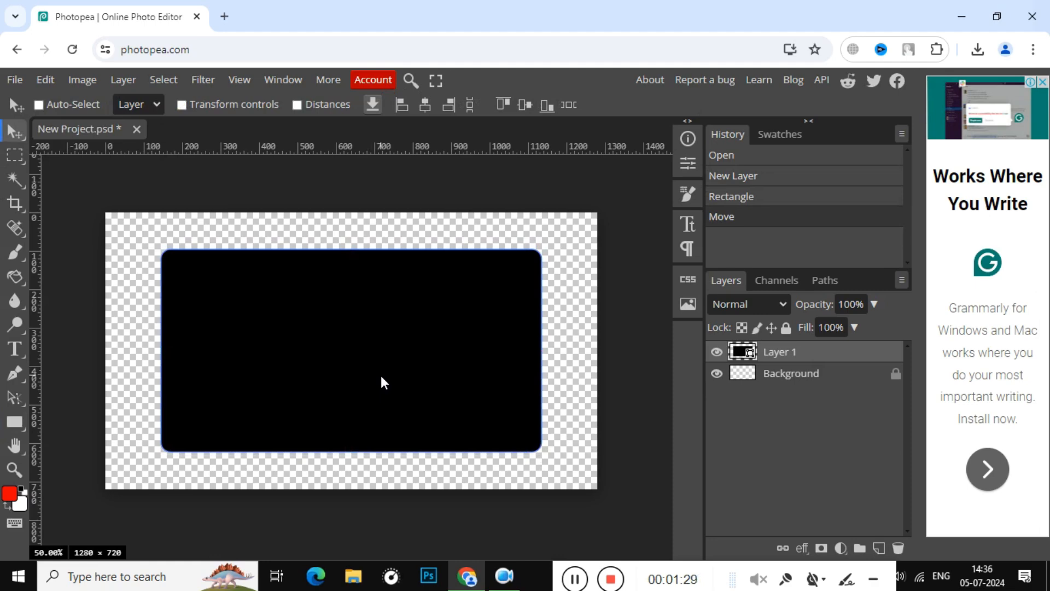
# On a new layer, draw a black circle about 150 px wide and move it over the rectangle's upper-left corner.
pyautogui.click(883, 544)
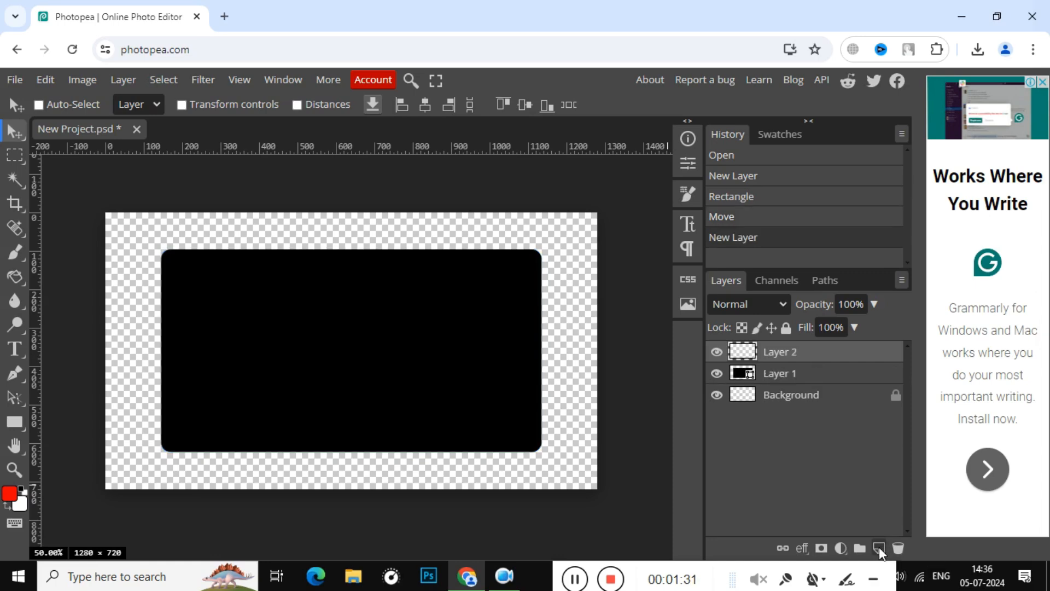
pyautogui.click(6, 424)
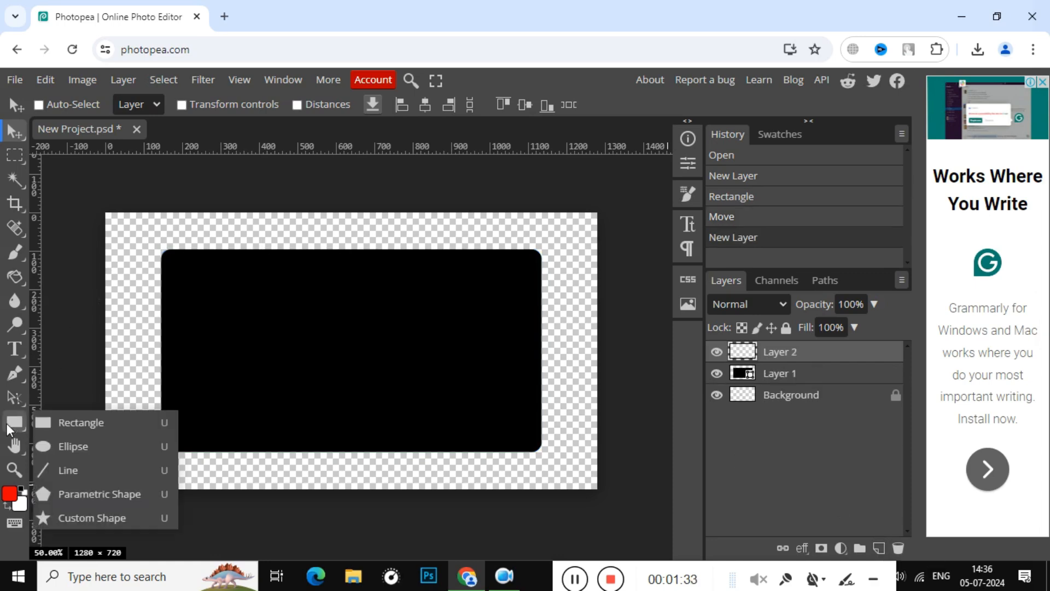
pyautogui.click(64, 445)
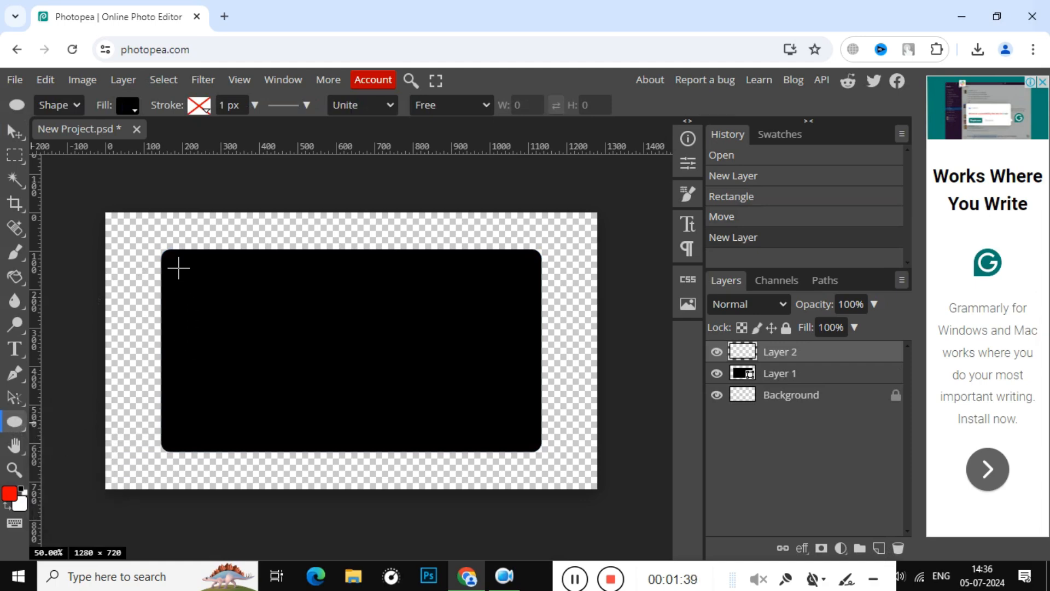
pyautogui.moveTo(179, 268); pyautogui.dragTo(252, 322)
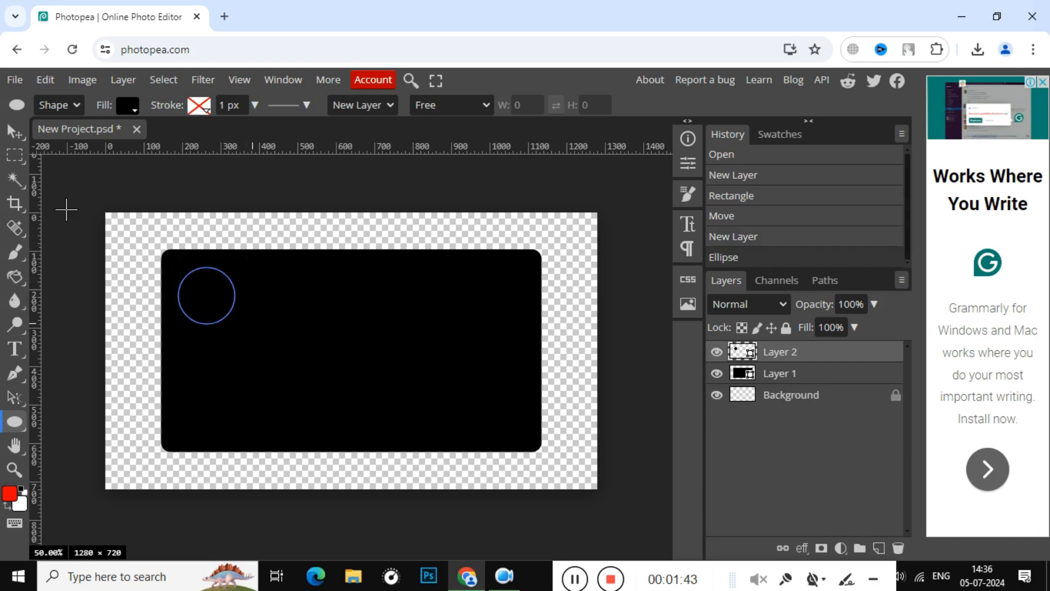
pyautogui.click(12, 131)
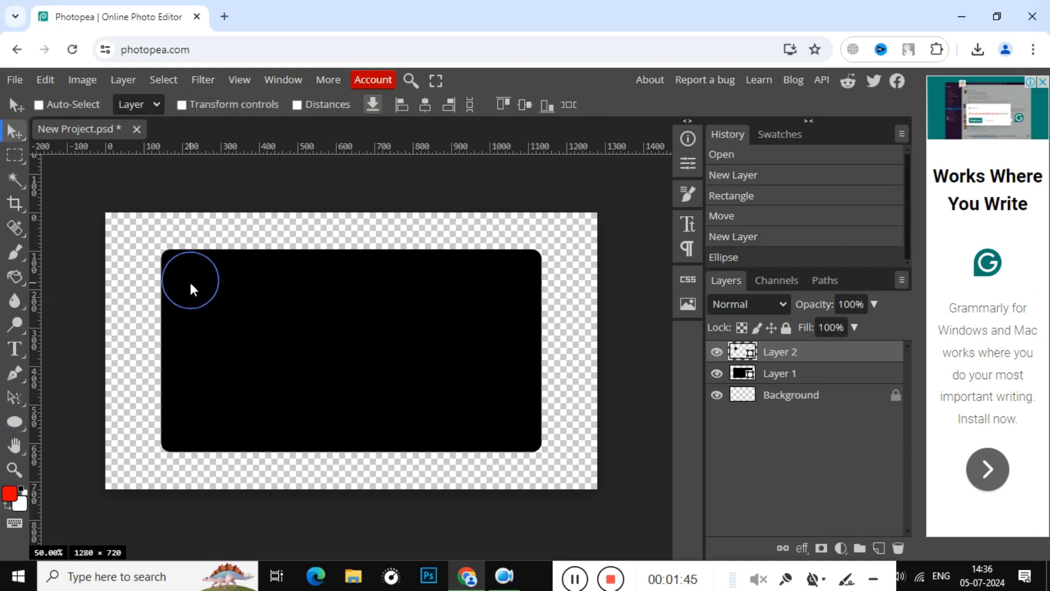
pyautogui.moveTo(176, 270); pyautogui.dragTo(178, 271)
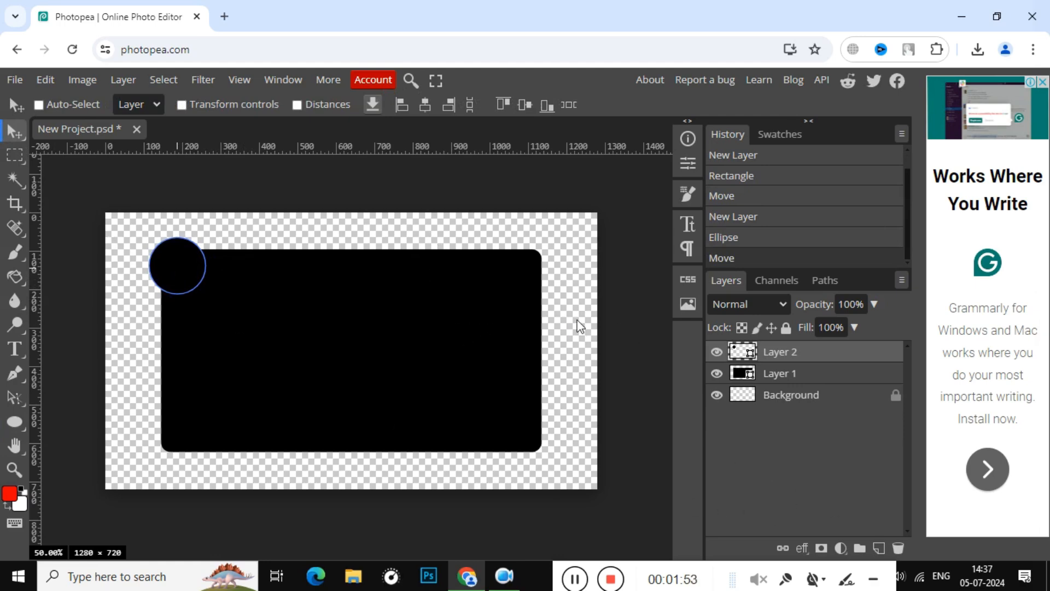
# Add a new layer above all others and draw a five-sided black polygon about 200 px wide near the rectangle's lower-right corner.
pyautogui.click(779, 403)
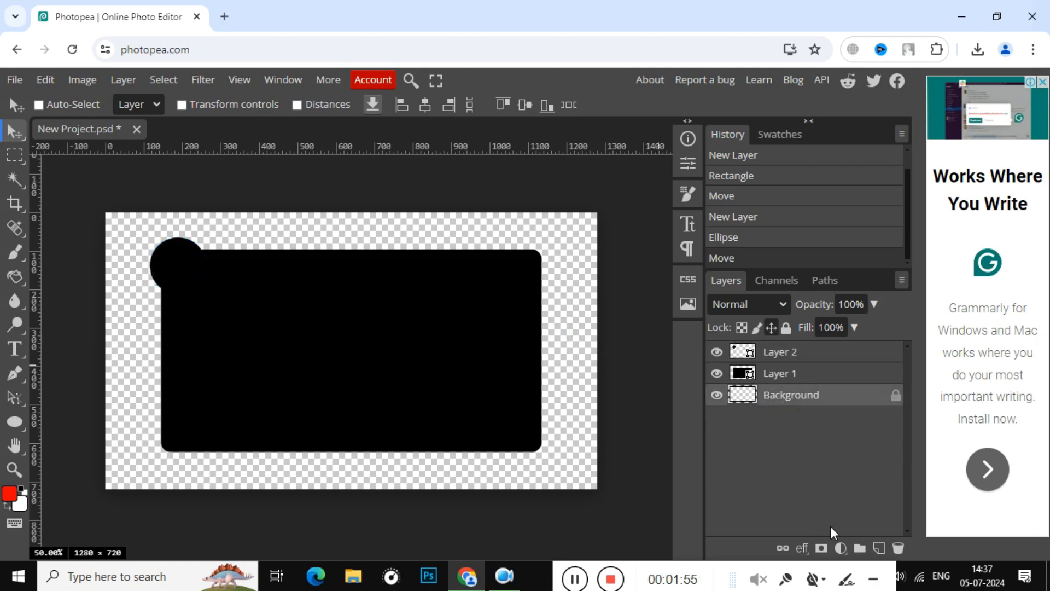
pyautogui.click(880, 548)
pyautogui.moveTo(792, 400); pyautogui.dragTo(792, 344)
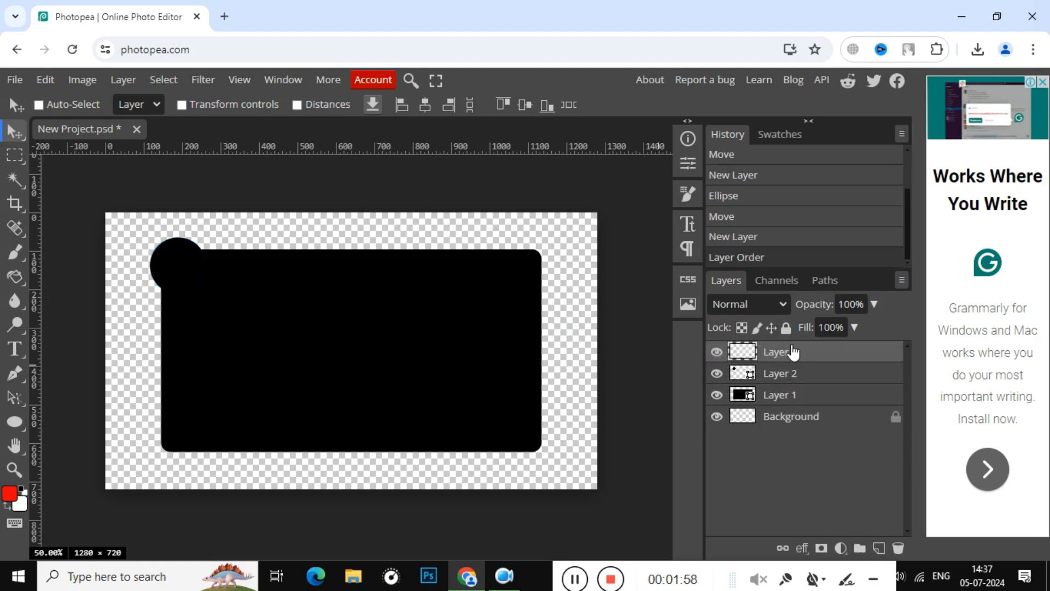
pyautogui.click(15, 422)
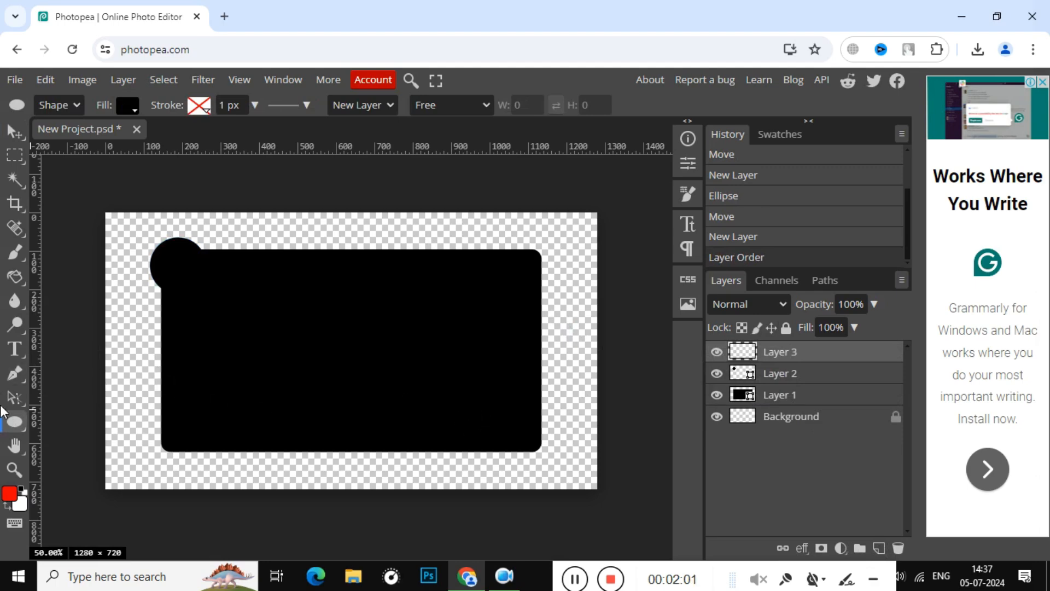
pyautogui.rightClick(12, 423)
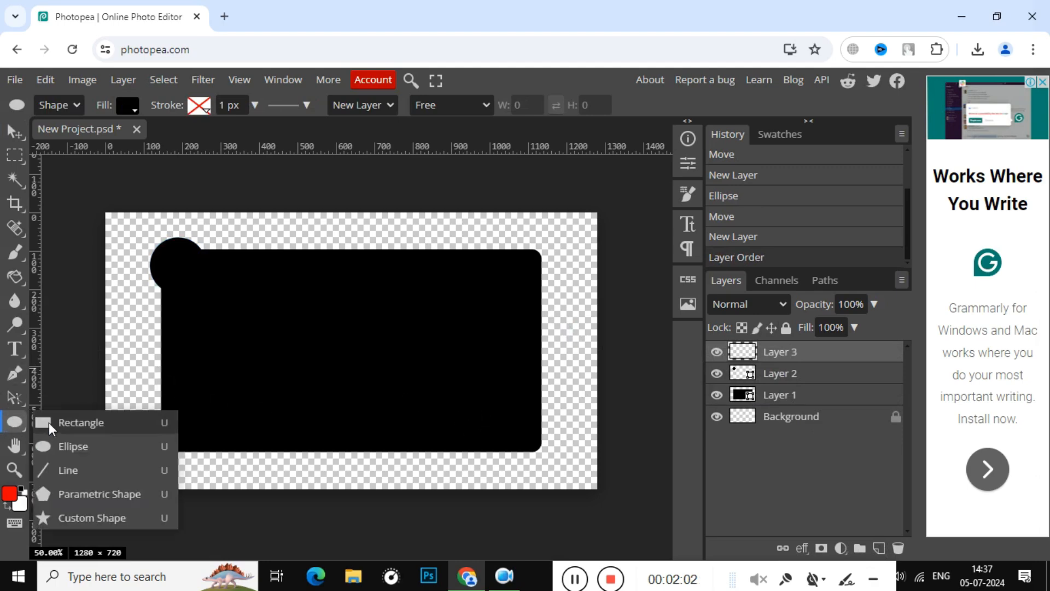
pyautogui.click(100, 494)
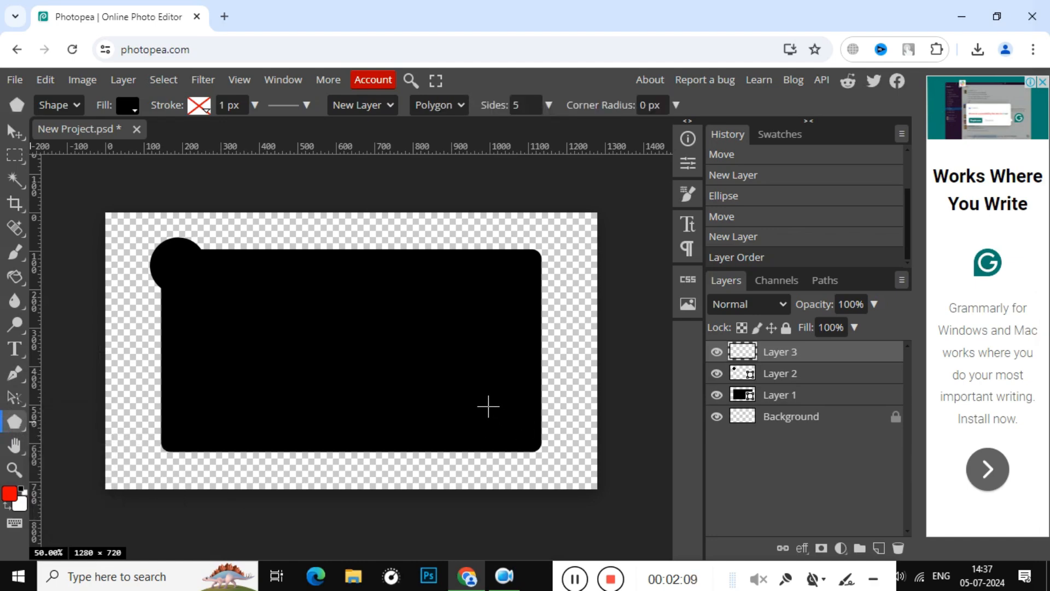
pyautogui.moveTo(488, 406); pyautogui.dragTo(512, 435)
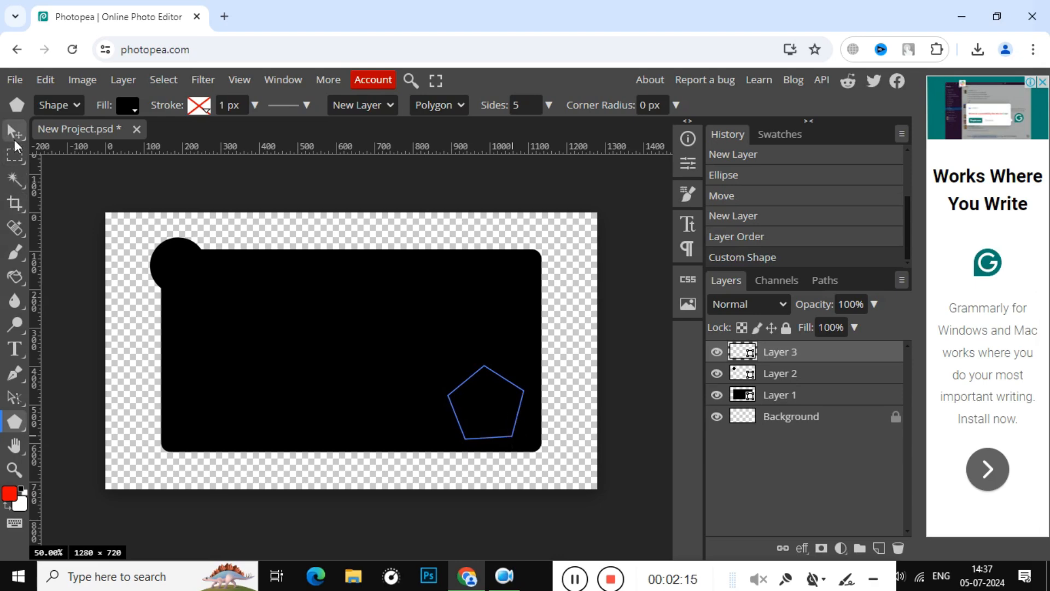
# Rotate the pentagon 131° and move it so it overlaps the rectangle's lower-right corner.
pyautogui.click(14, 130)
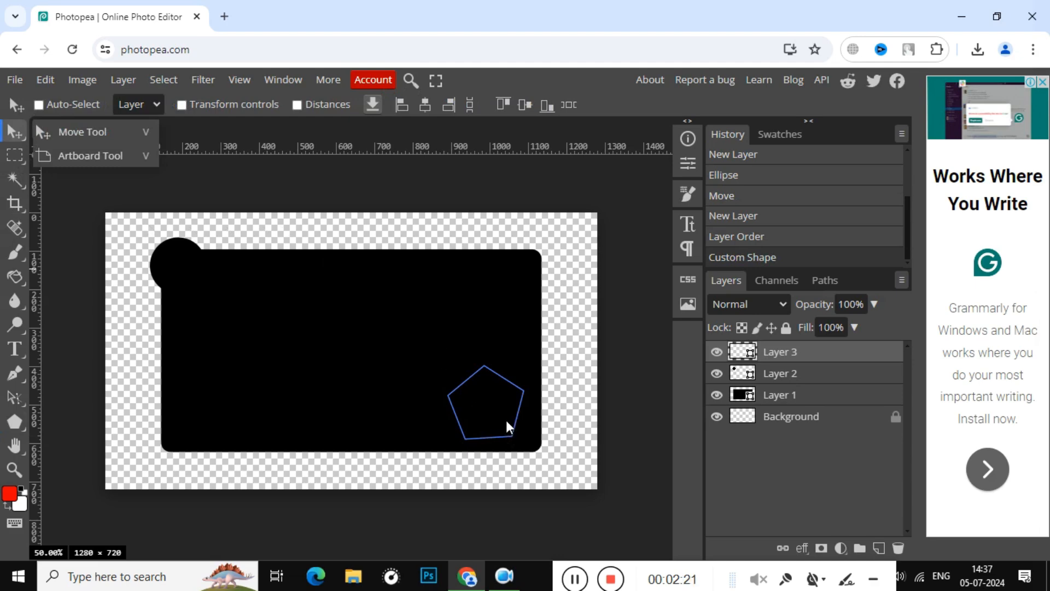
pyautogui.click(12, 134)
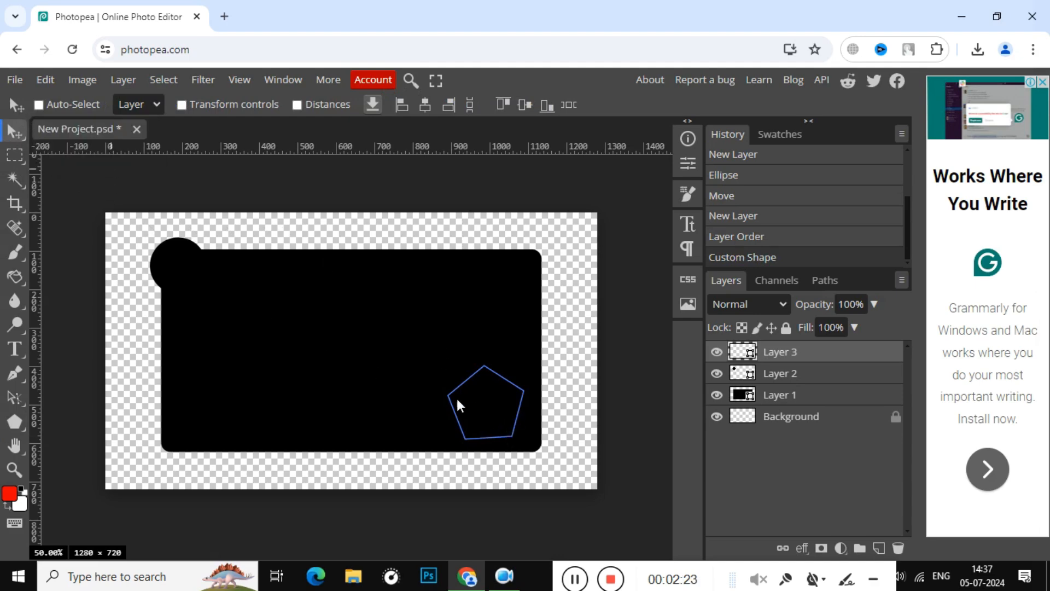
pyautogui.press('ctrl')
pyautogui.hotkey('ctrl', 't')
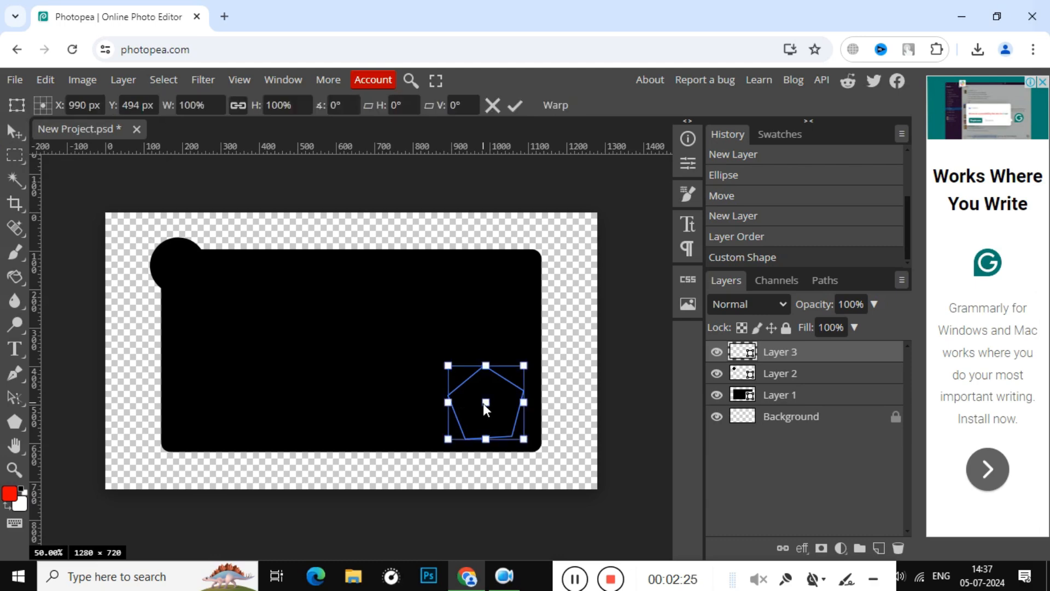
pyautogui.moveTo(536, 353); pyautogui.dragTo(486, 467)
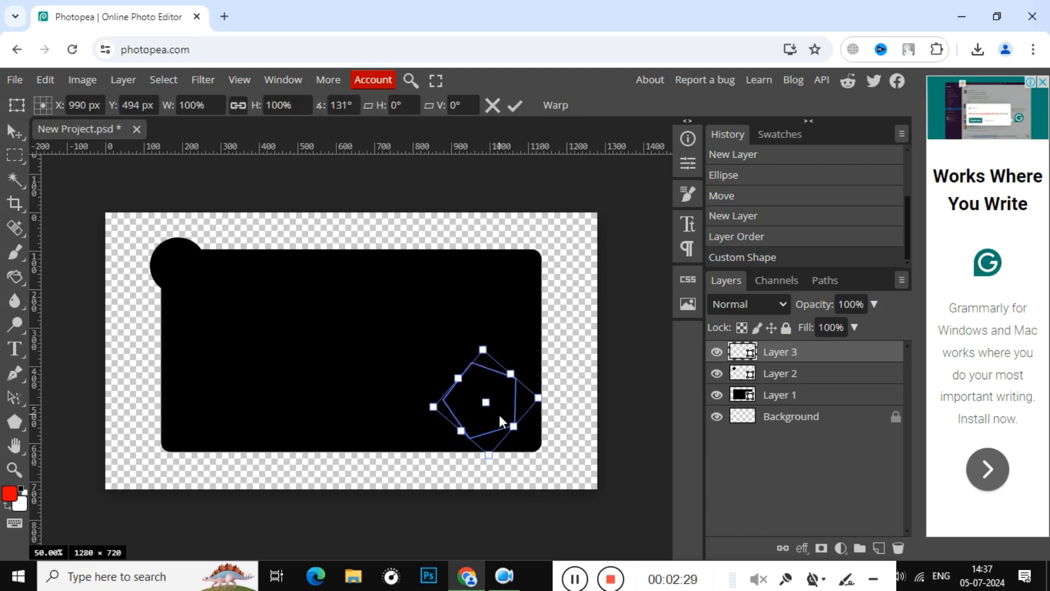
pyautogui.moveTo(508, 416); pyautogui.dragTo(529, 438)
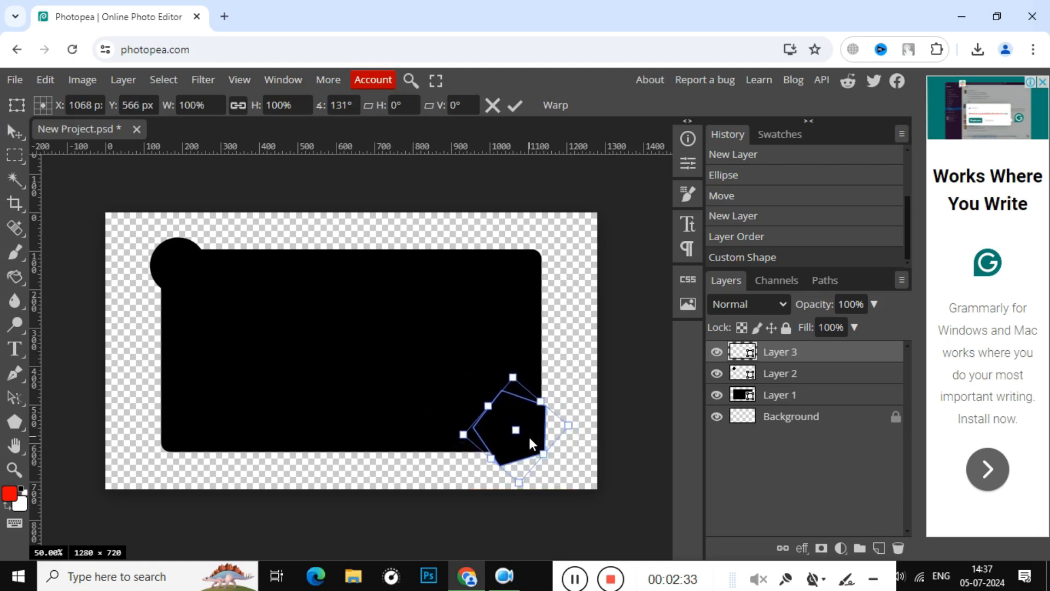
pyautogui.press('Return')
pyautogui.rightClick(530, 438)
pyautogui.click(527, 433)
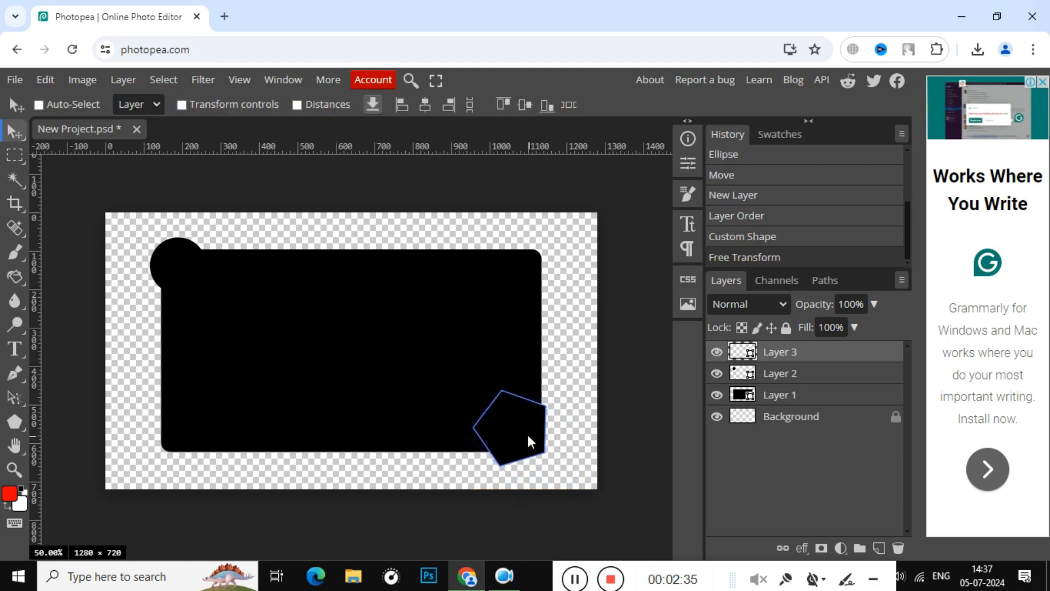
pyautogui.moveTo(527, 427); pyautogui.dragTo(530, 428)
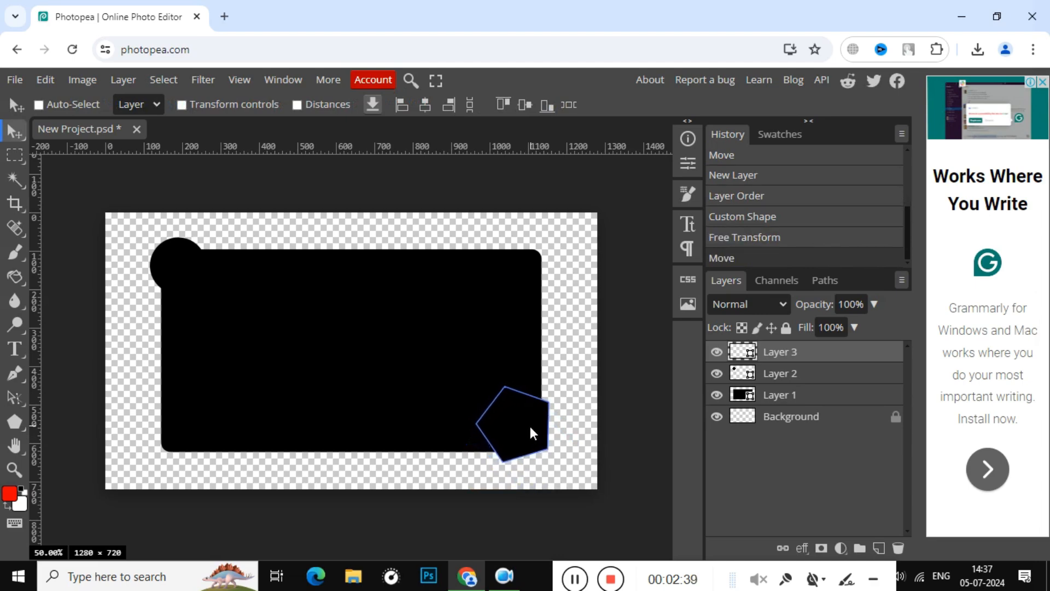
# Merge the rectangle, circle and pentagon layers into a single shape layer, leaving the background separate.
pyautogui.click(836, 426)
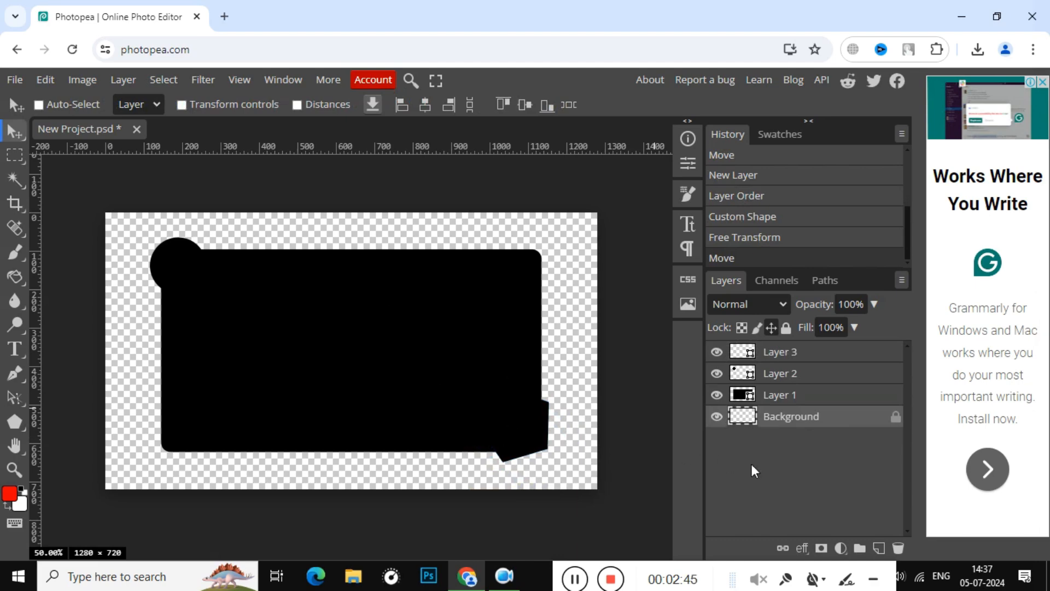
pyautogui.click(821, 396)
pyautogui.keyDown('ctrl'); pyautogui.click(837, 373); pyautogui.keyUp('ctrl')
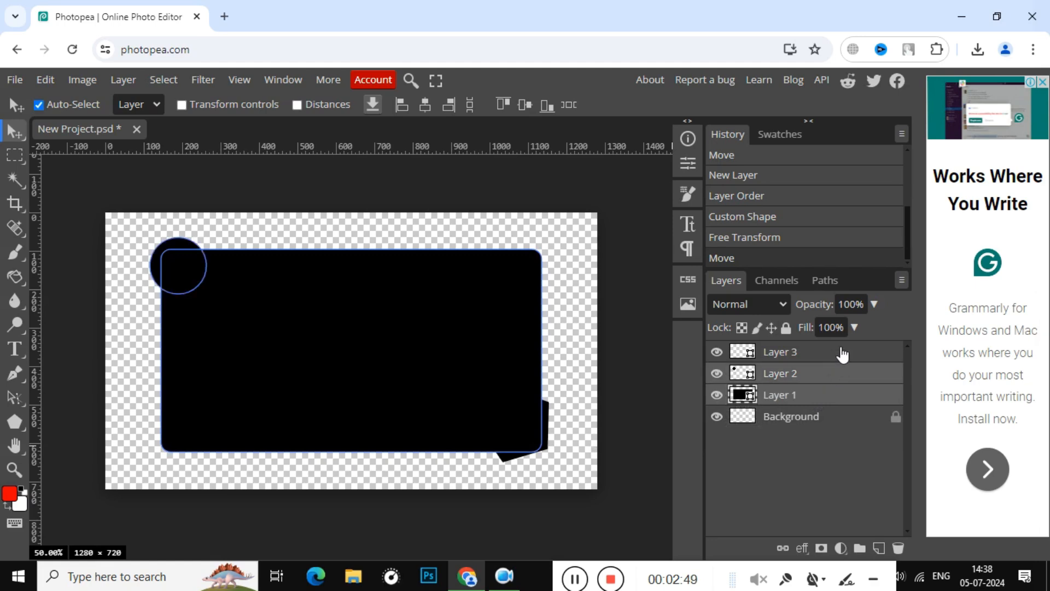
pyautogui.keyDown('ctrl'); pyautogui.click(843, 353); pyautogui.keyUp('ctrl')
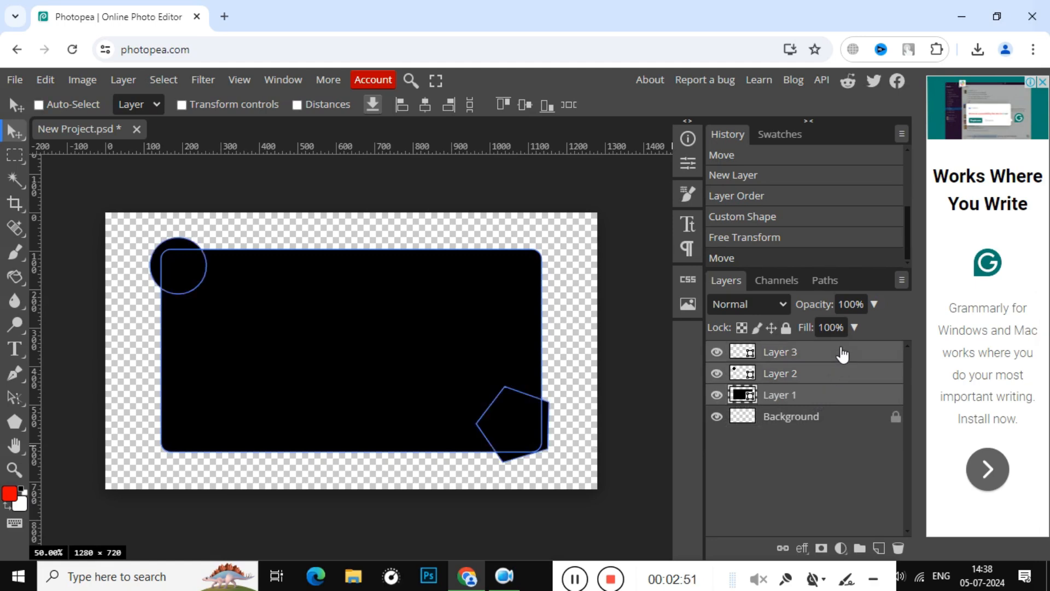
pyautogui.rightClick(843, 354)
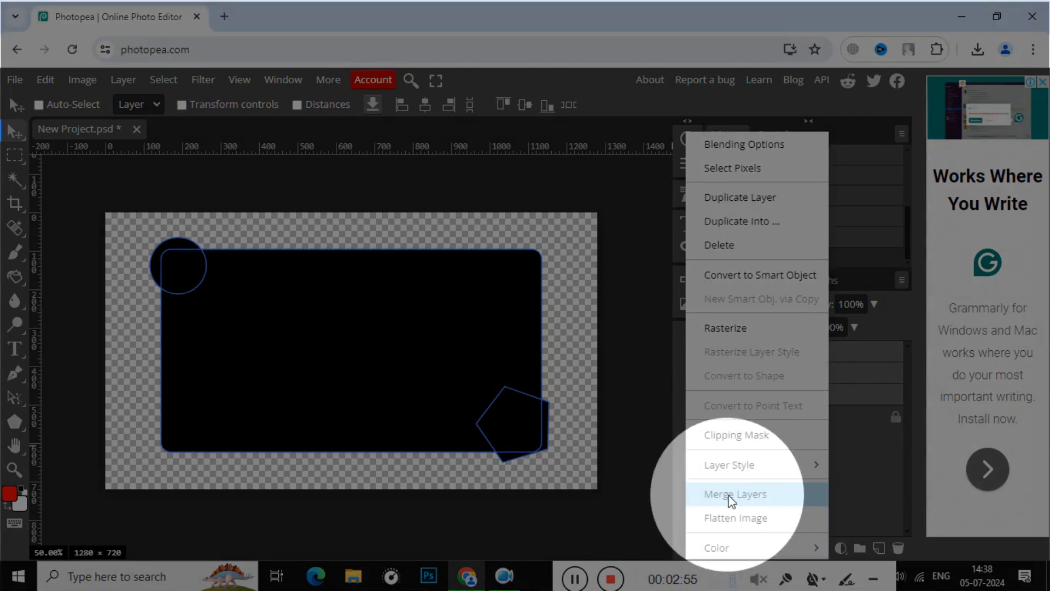
pyautogui.click(729, 495)
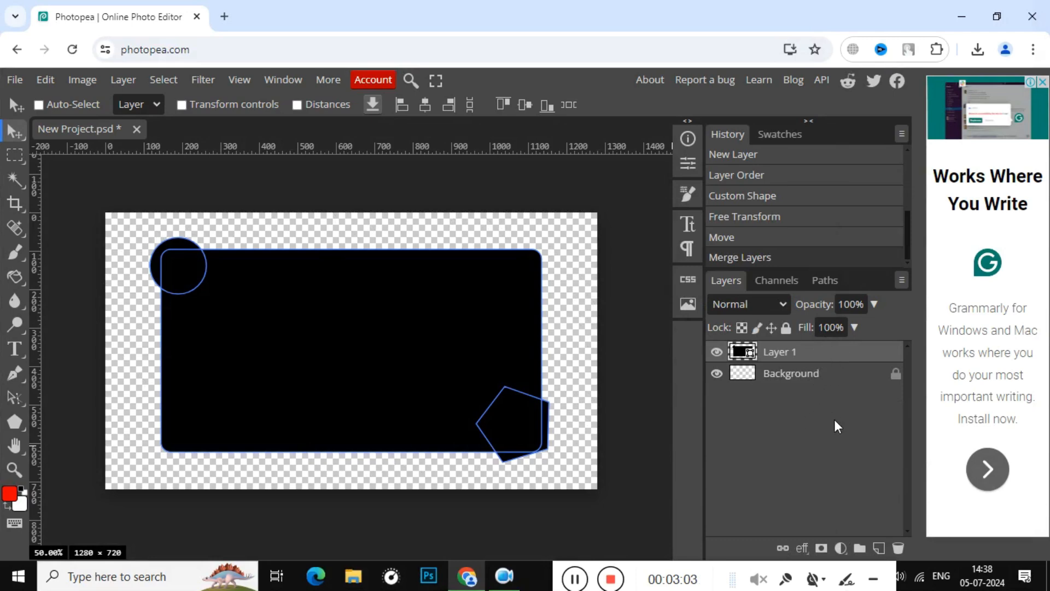
pyautogui.click(791, 374)
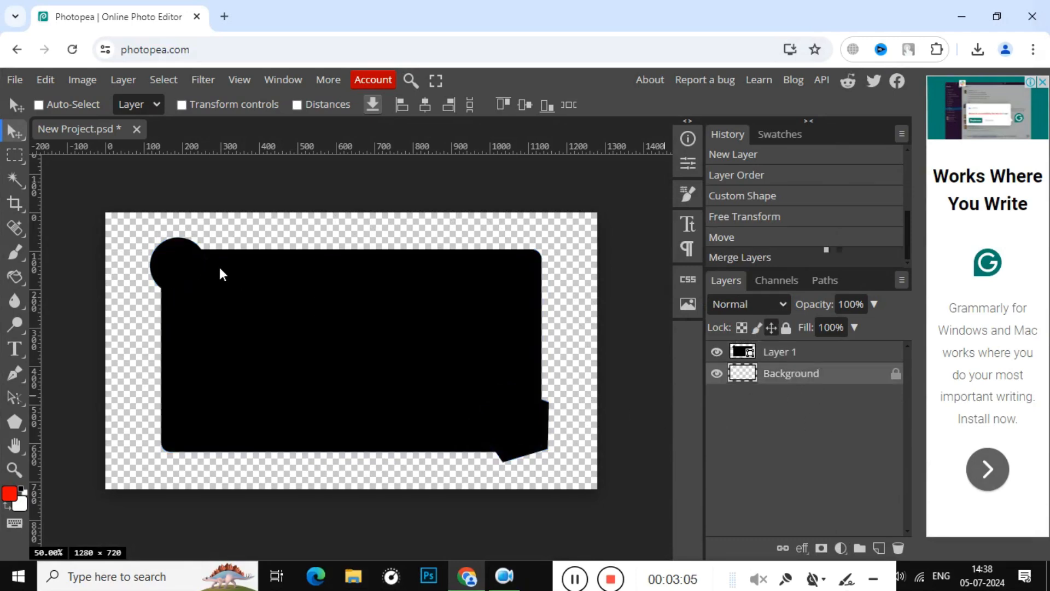
# Export the merged black shape as a PNG named New 1 at 1280 × 720 px.
pyautogui.click(14, 81)
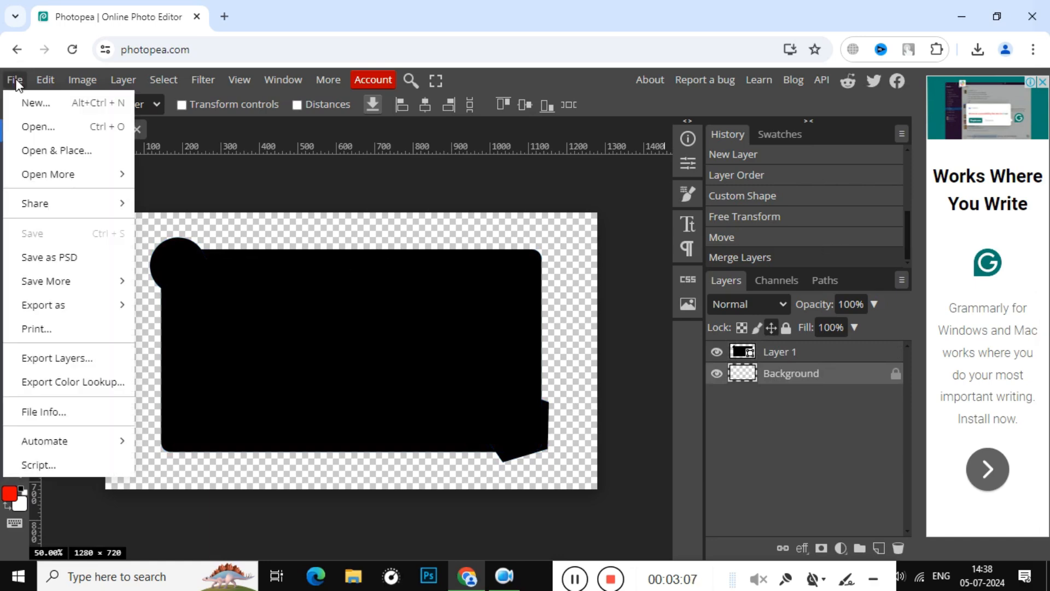
pyautogui.moveTo(63, 309)
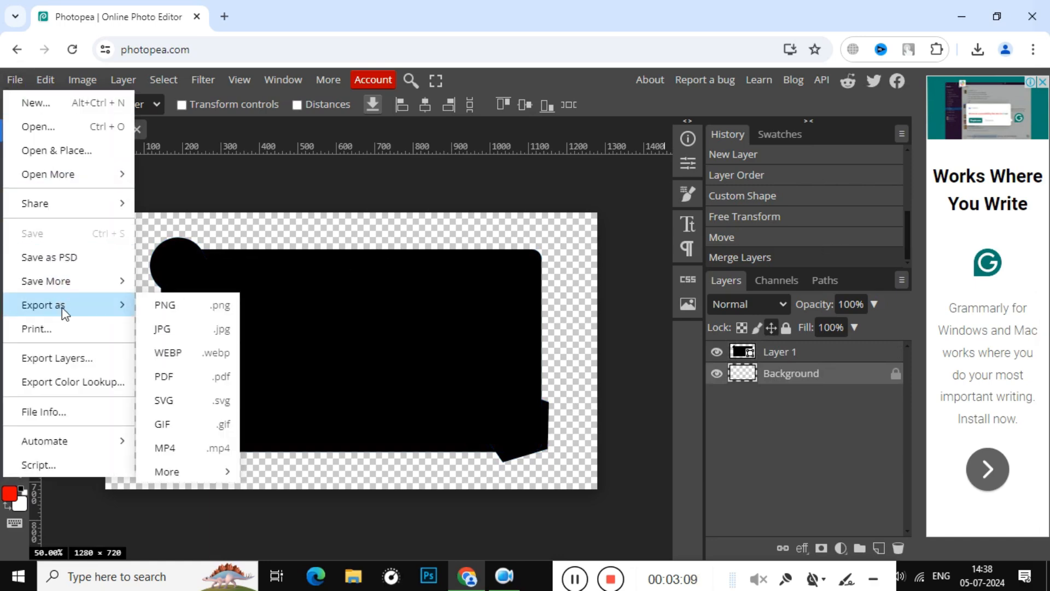
pyautogui.click(165, 307)
pyautogui.click(588, 152)
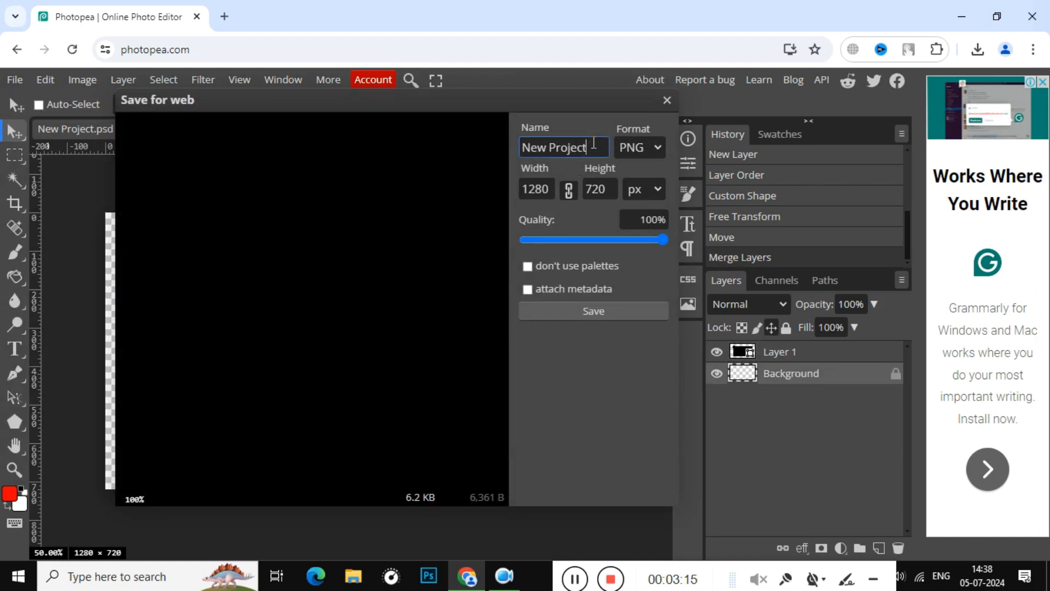
pyautogui.press('BackSpace')
pyautogui.press('BackSpace')
pyautogui.press('BackSpace')
pyautogui.press('BackSpace')
pyautogui.press('BackSpace')
pyautogui.press('BackSpace')
pyautogui.write('1')
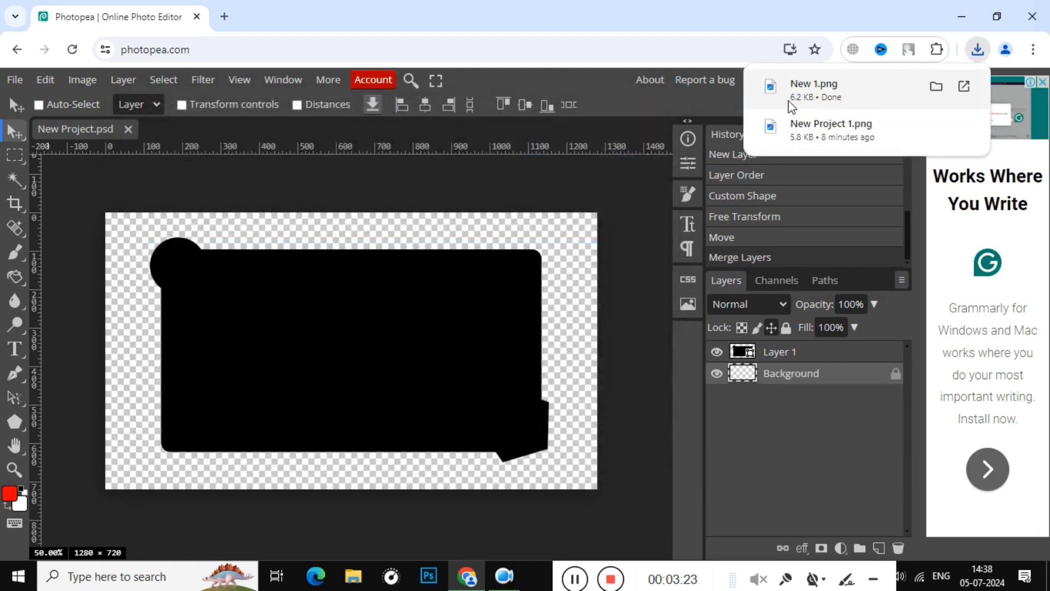
pyautogui.click(635, 324)
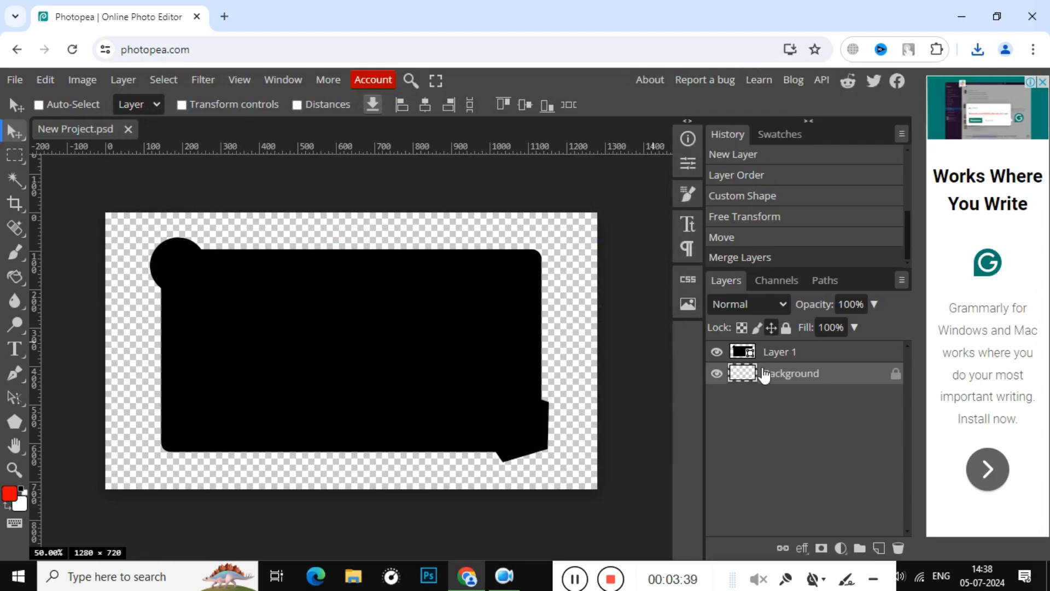
# Change the merged shape layer's fill colour to red, ff0000.
pyautogui.click(841, 357)
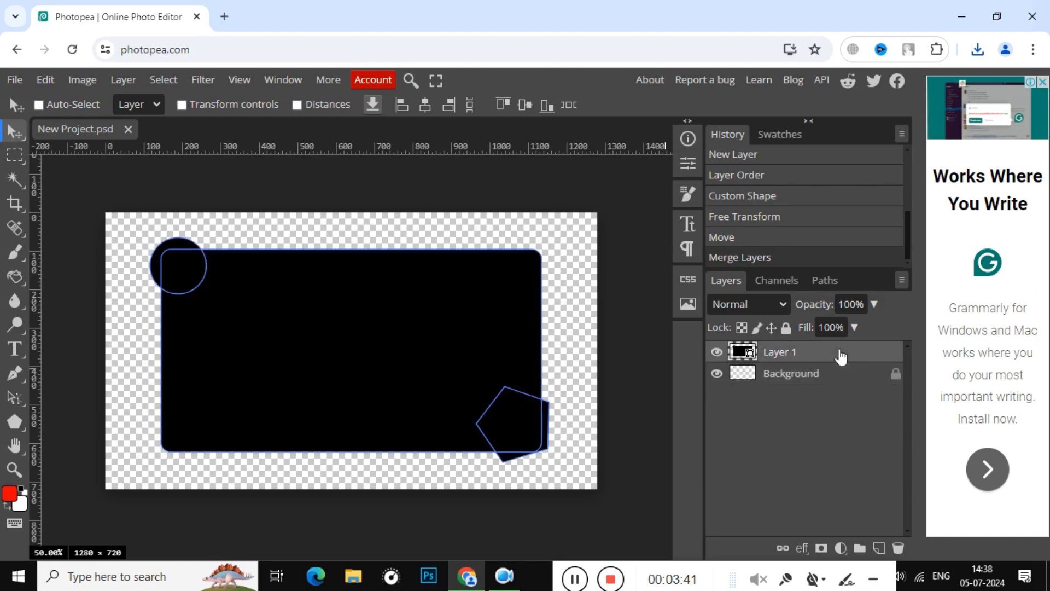
pyautogui.click(689, 162)
pyautogui.click(455, 163)
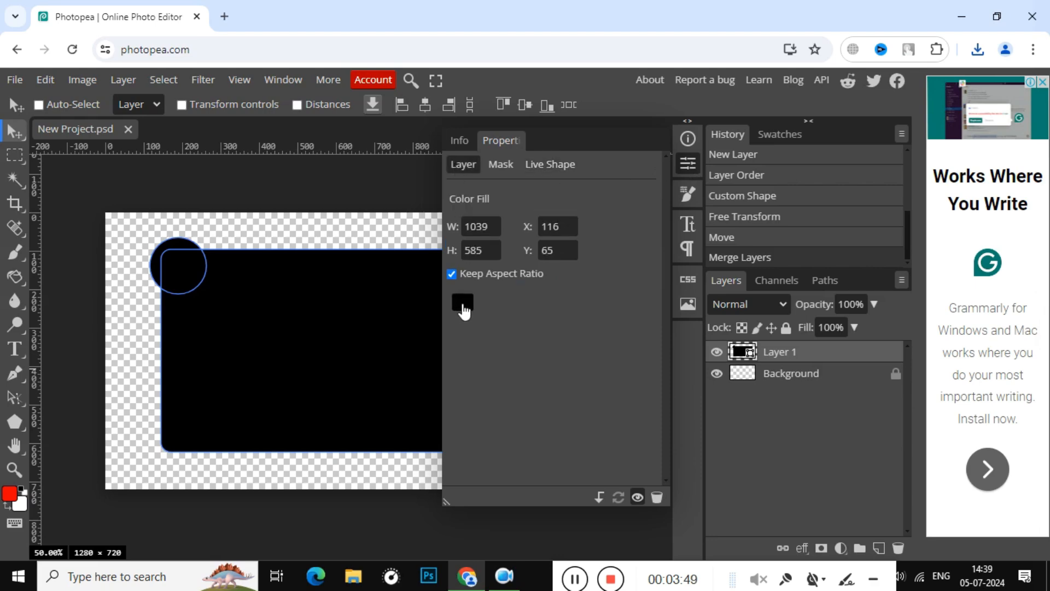
pyautogui.click(462, 303)
pyautogui.click(308, 218)
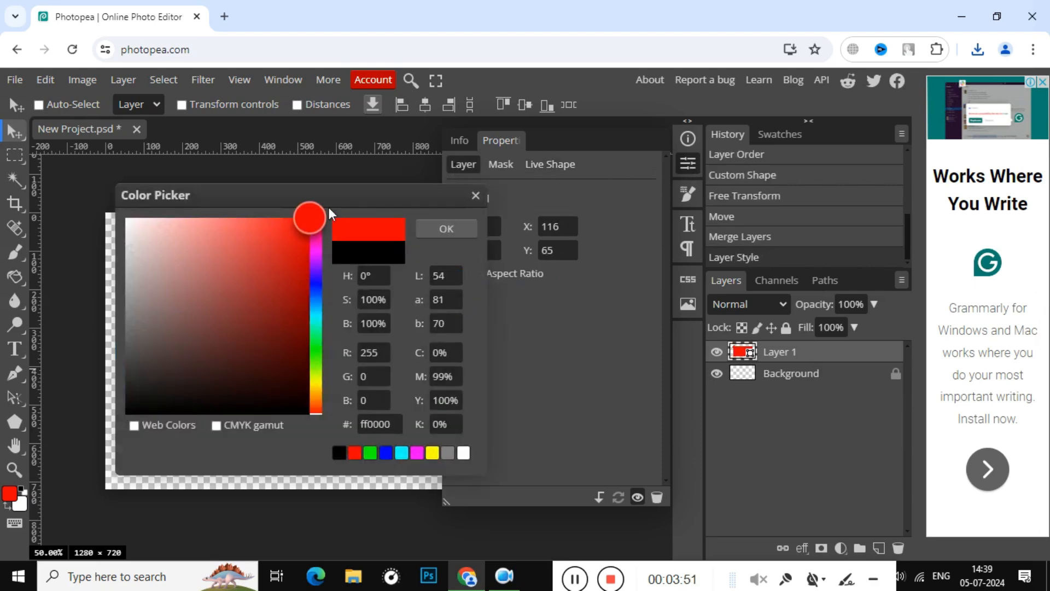
pyautogui.click(424, 228)
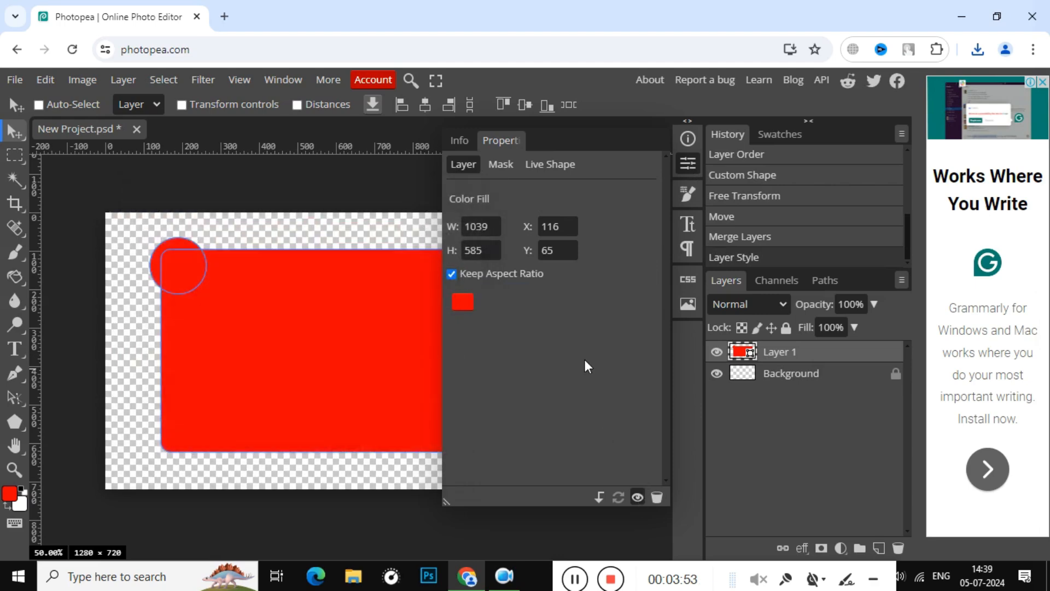
pyautogui.click(689, 169)
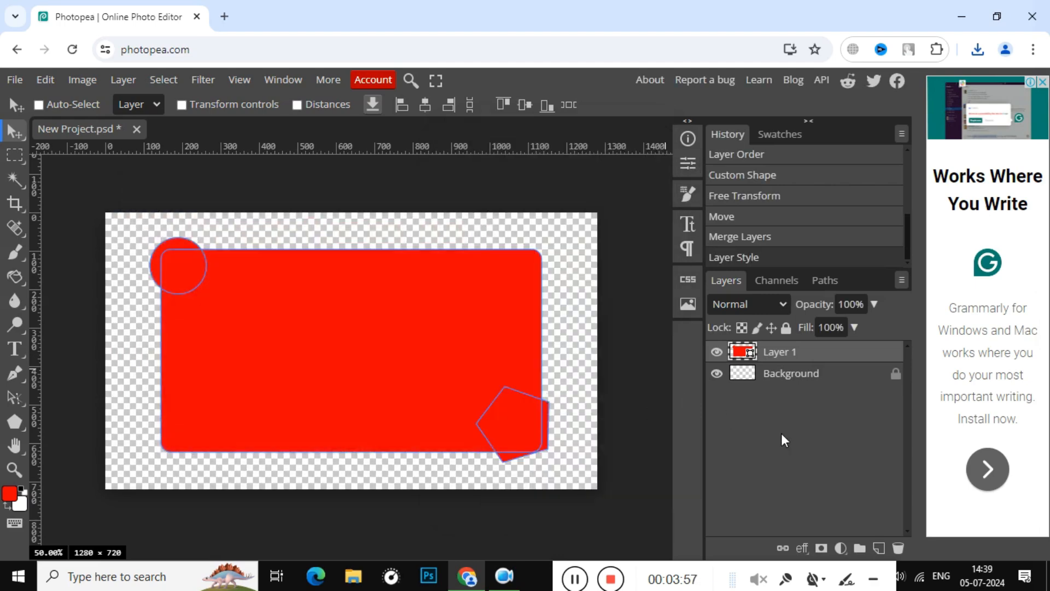
# Add a black Stroke layer style to the merged shape, positioned outside.
pyautogui.rightClick(832, 356)
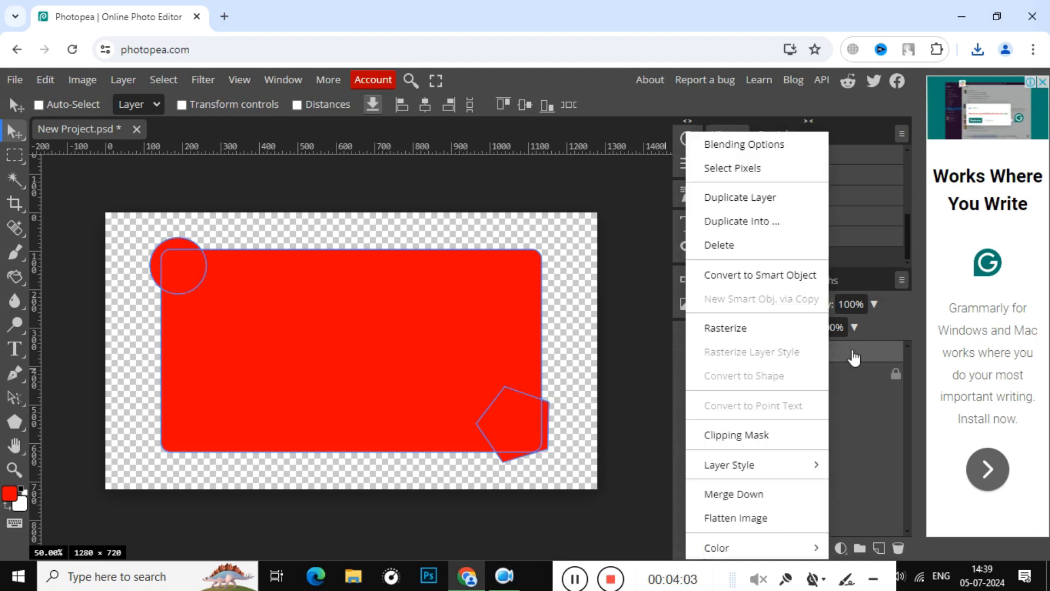
pyautogui.doubleClick(855, 357)
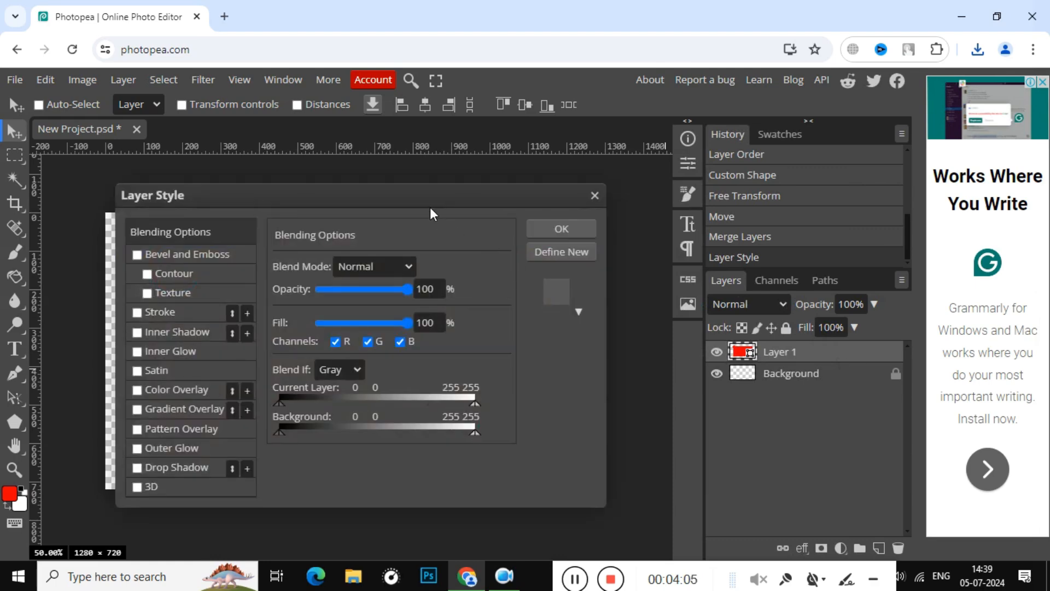
pyautogui.moveTo(428, 192); pyautogui.dragTo(906, 195)
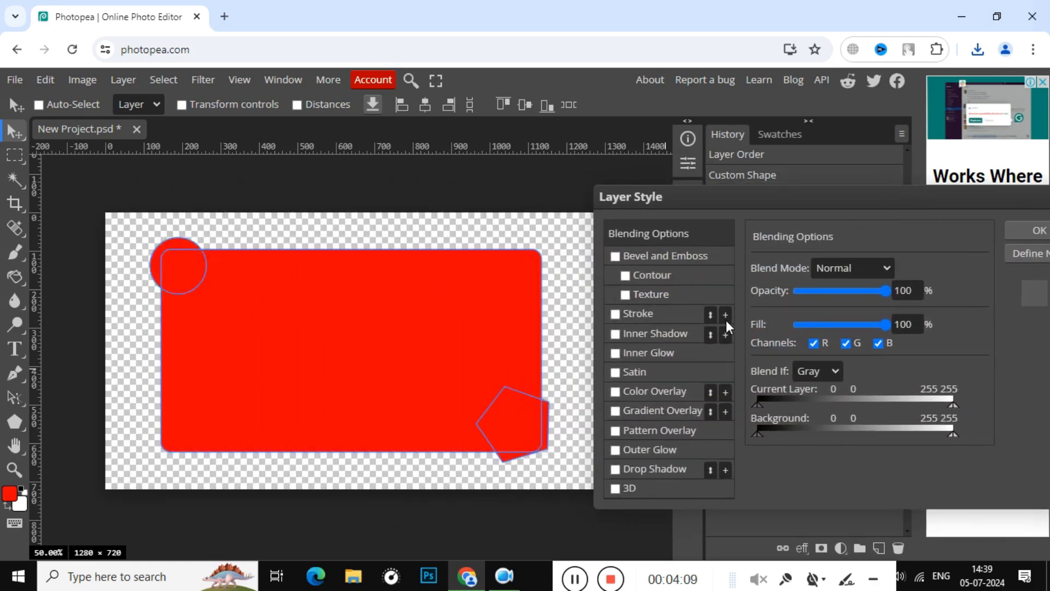
pyautogui.click(635, 315)
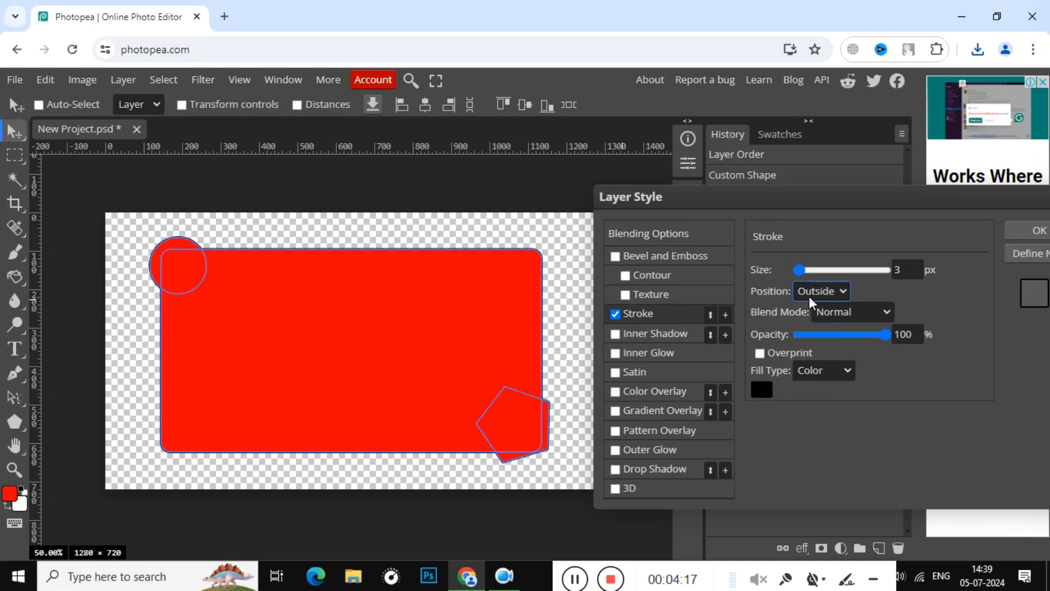
pyautogui.moveTo(797, 202); pyautogui.dragTo(729, 202)
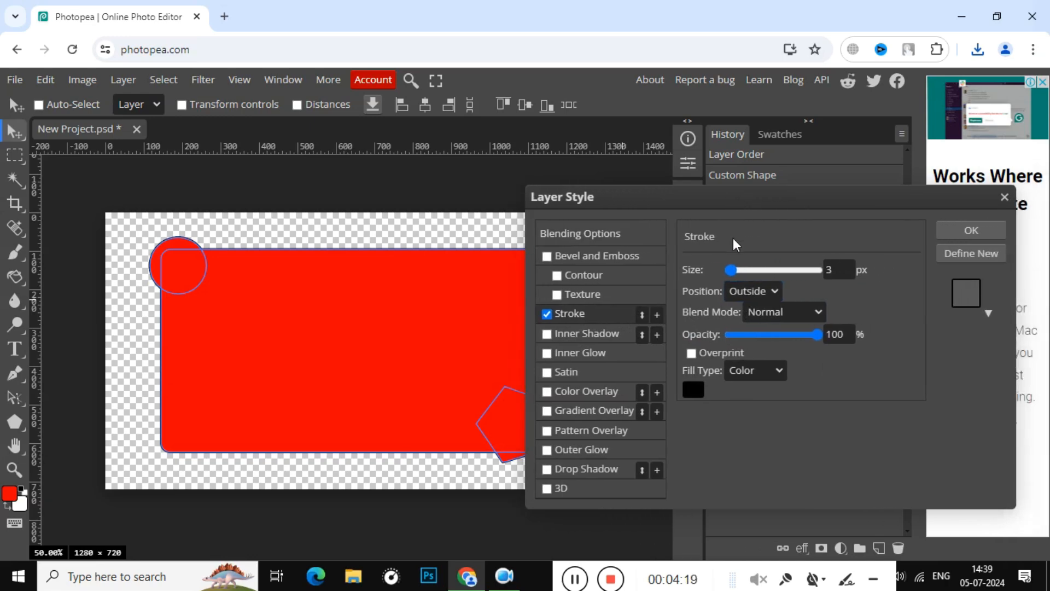
pyautogui.click(751, 291)
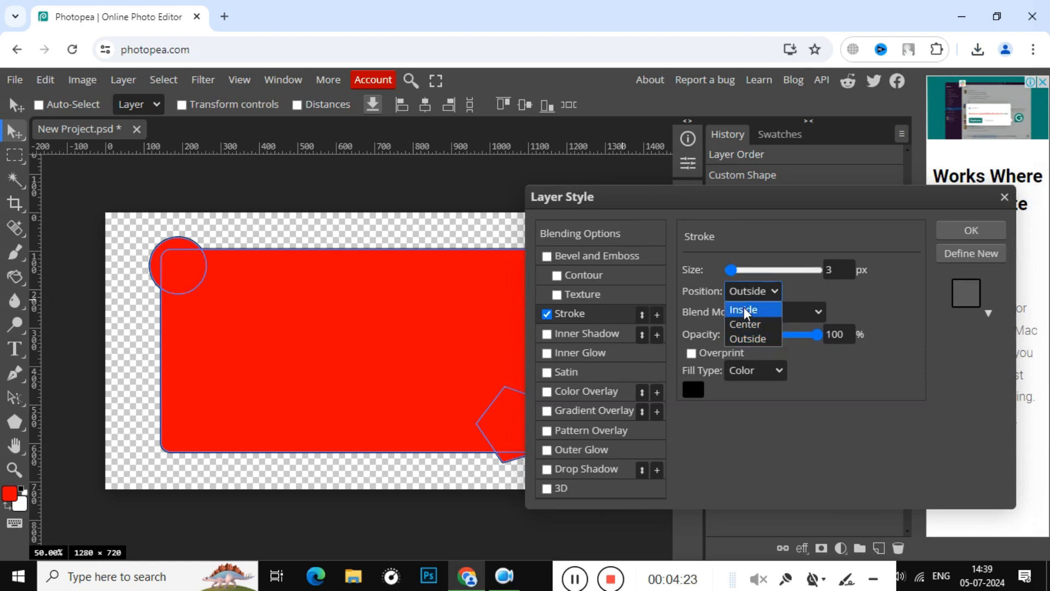
pyautogui.click(753, 290)
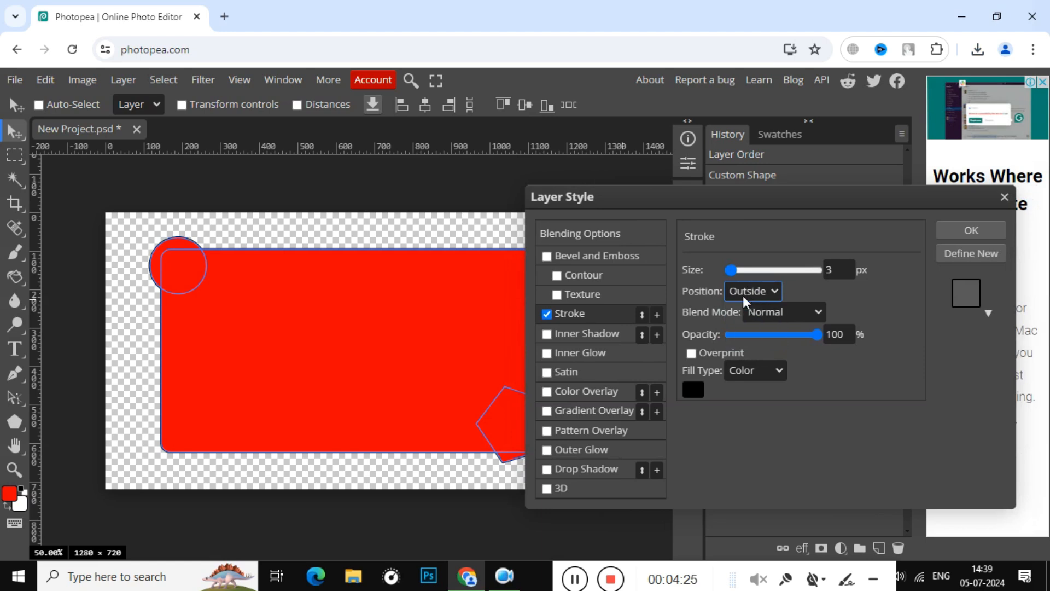
# Set the merged shape's stroke size to about 15 px and apply the layer style.
pyautogui.click(831, 270)
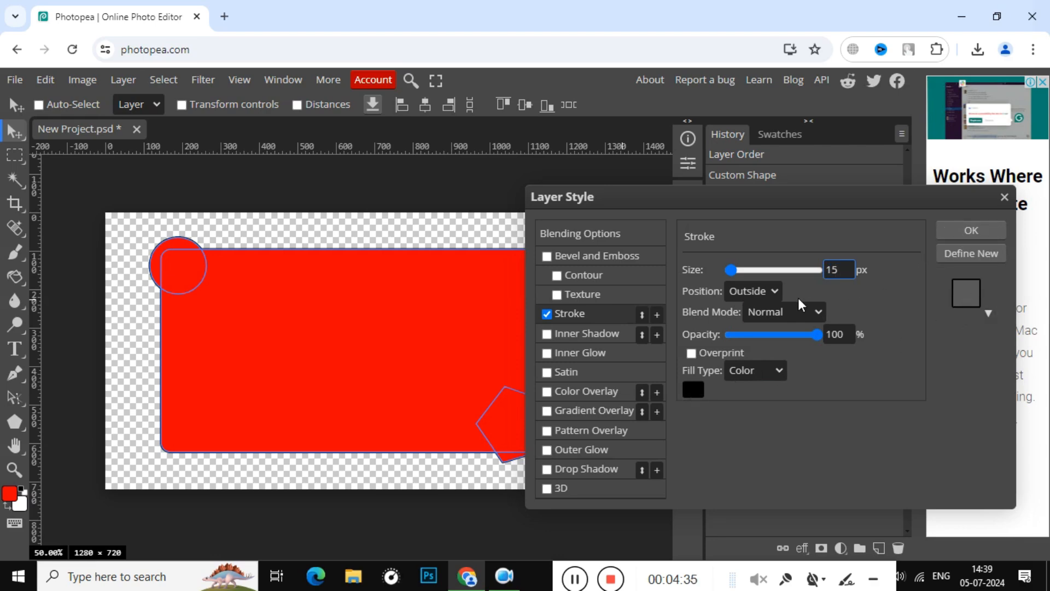
pyautogui.click(754, 271)
pyautogui.moveTo(753, 273); pyautogui.dragTo(740, 276)
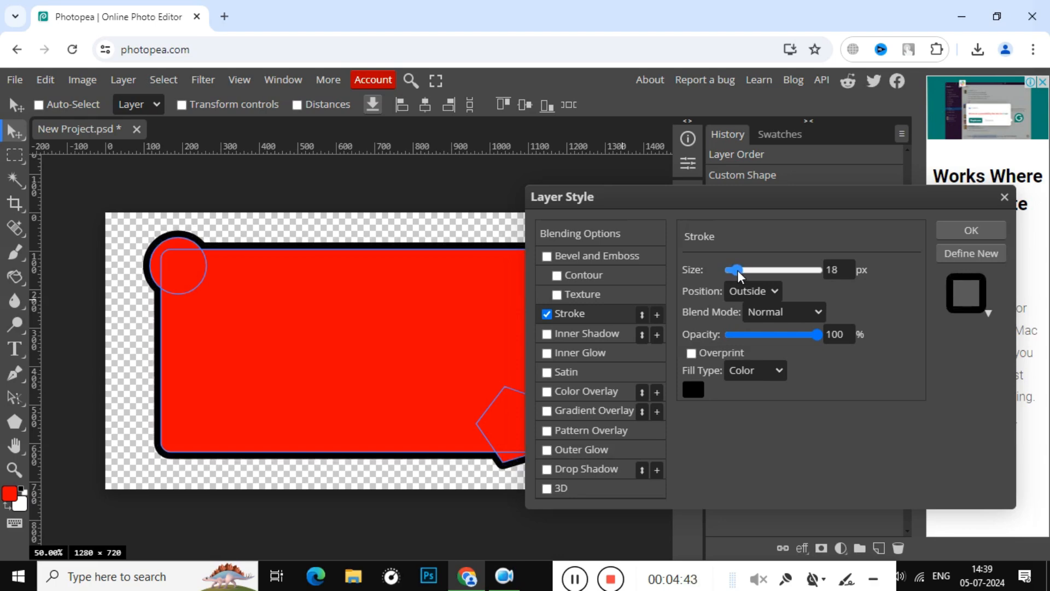
pyautogui.click(840, 268)
pyautogui.click(972, 230)
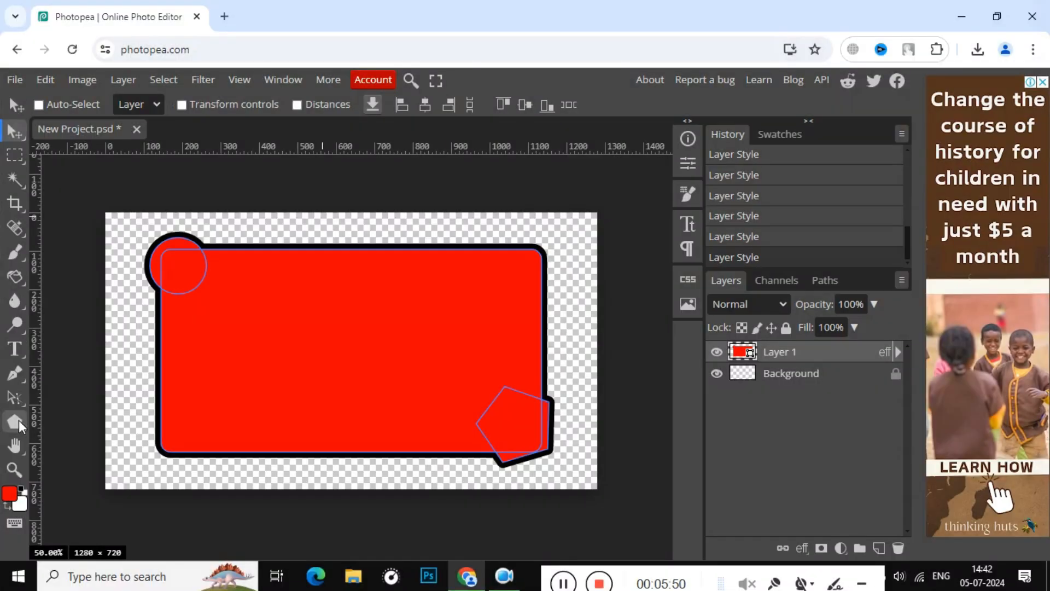
# Set the merged shape's fill to None so only its black outline is drawn.
pyautogui.click(16, 421)
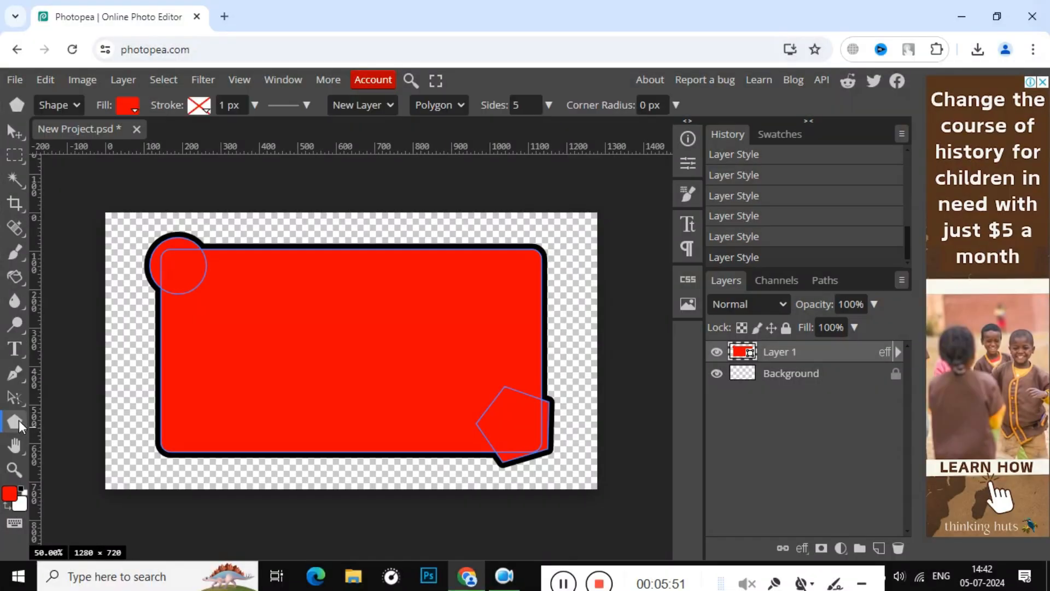
pyautogui.click(127, 109)
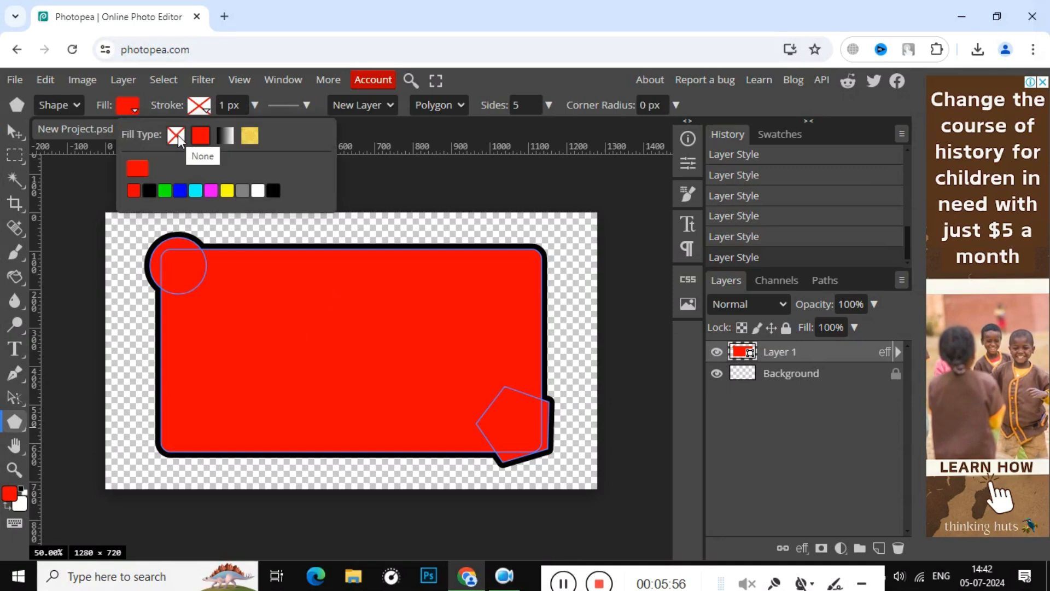
pyautogui.click(178, 137)
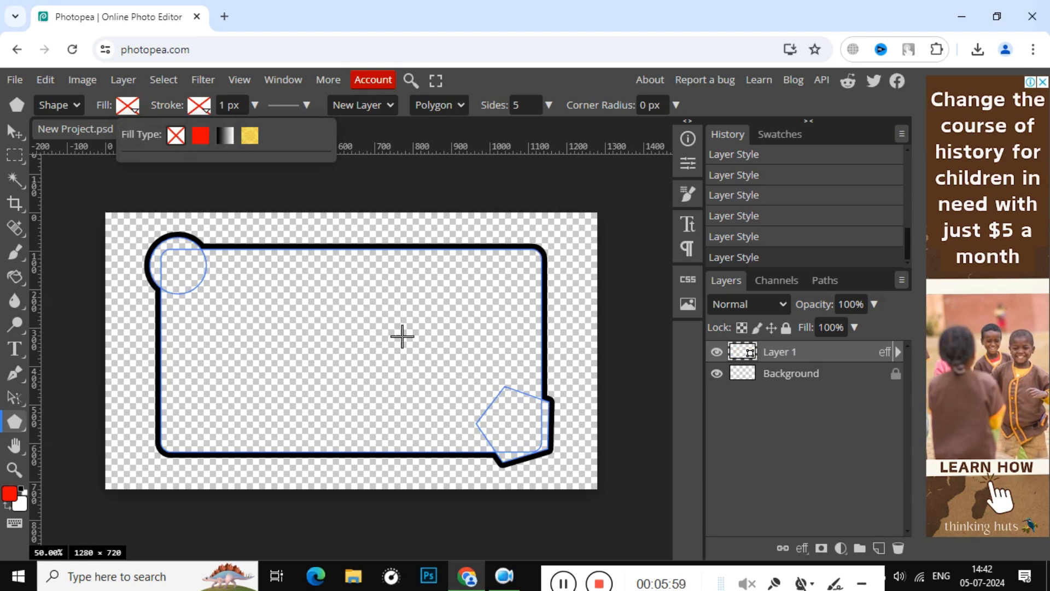
pyautogui.click(15, 132)
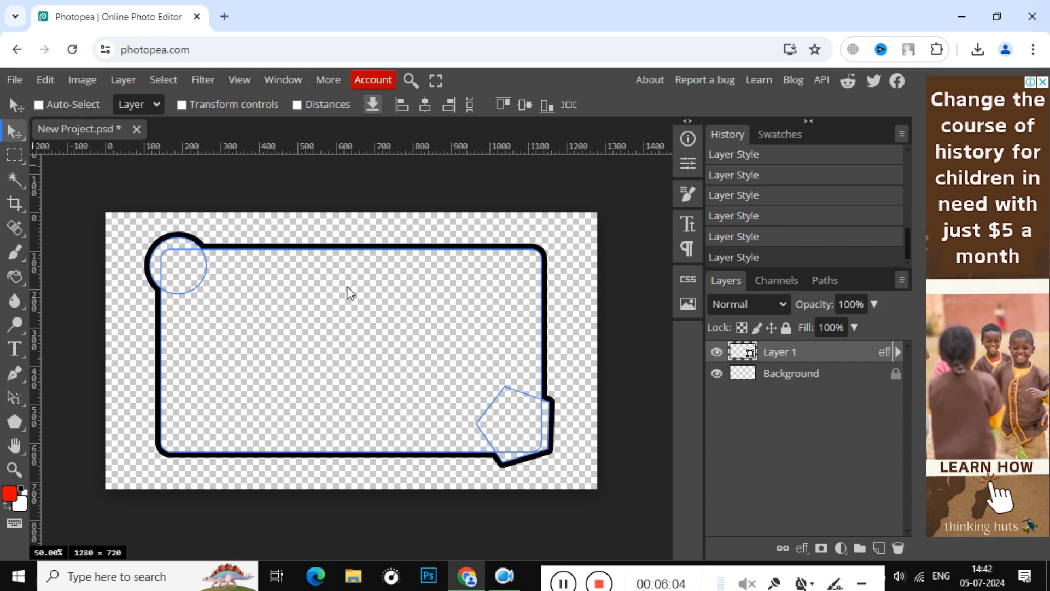
# Export the outline-only shape as a PNG named New 2 at 1280 × 720 px.
pyautogui.click(13, 80)
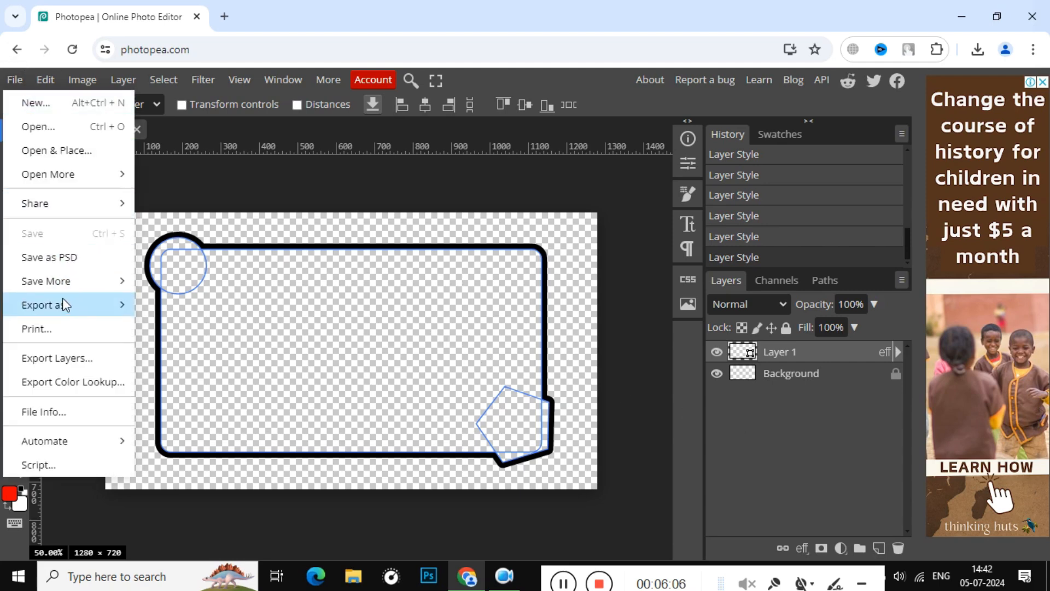
pyautogui.moveTo(62, 297)
pyautogui.click(189, 308)
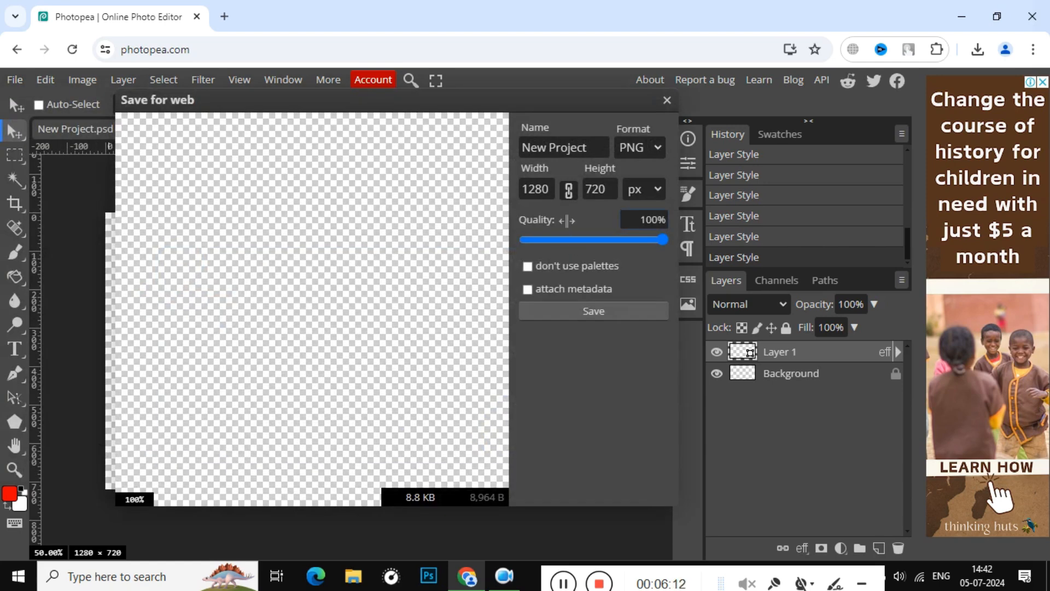
pyautogui.doubleClick(588, 147)
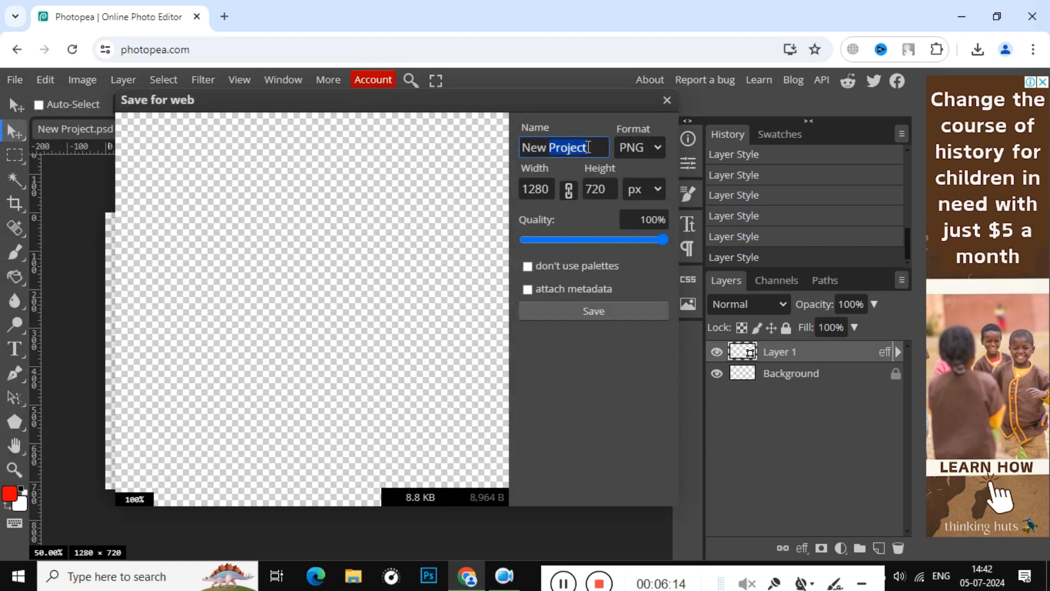
pyautogui.press('BackSpace')
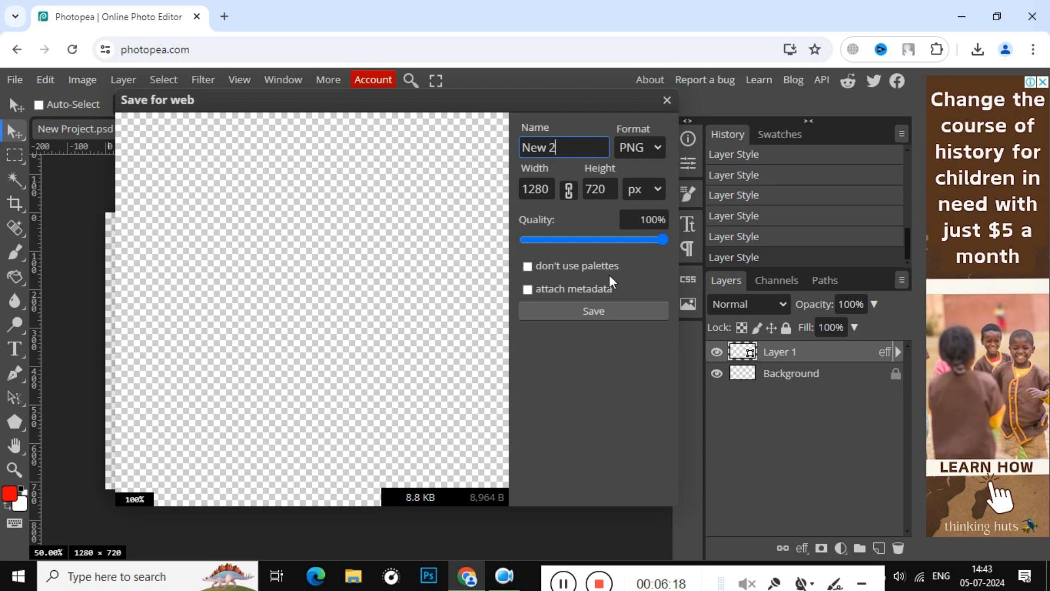
pyautogui.click(609, 316)
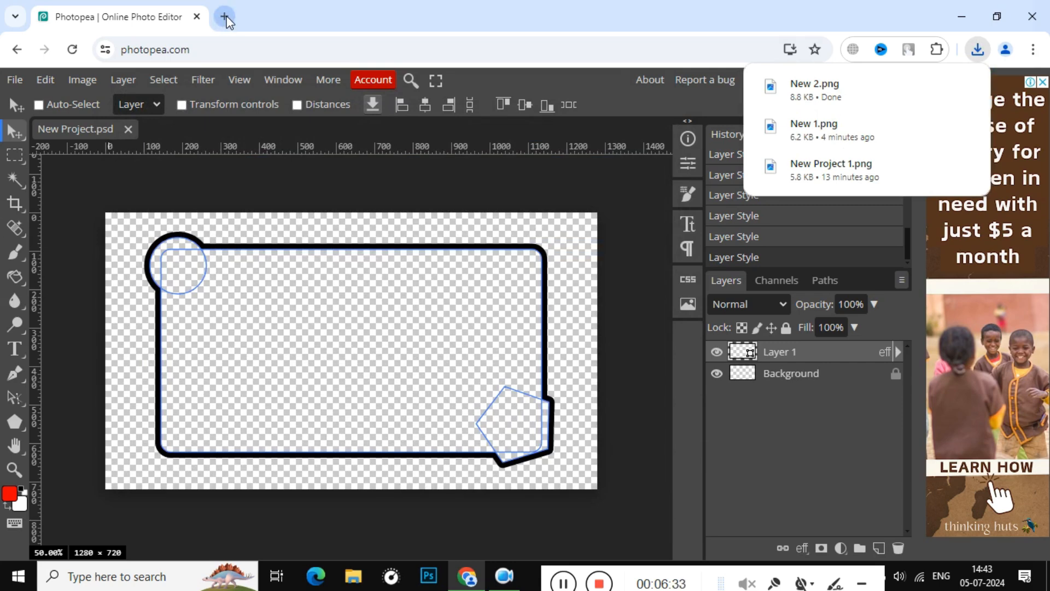
# Close the browser, put the Downloads folder away and switch to OBS Studio.
pyautogui.click(1028, 16)
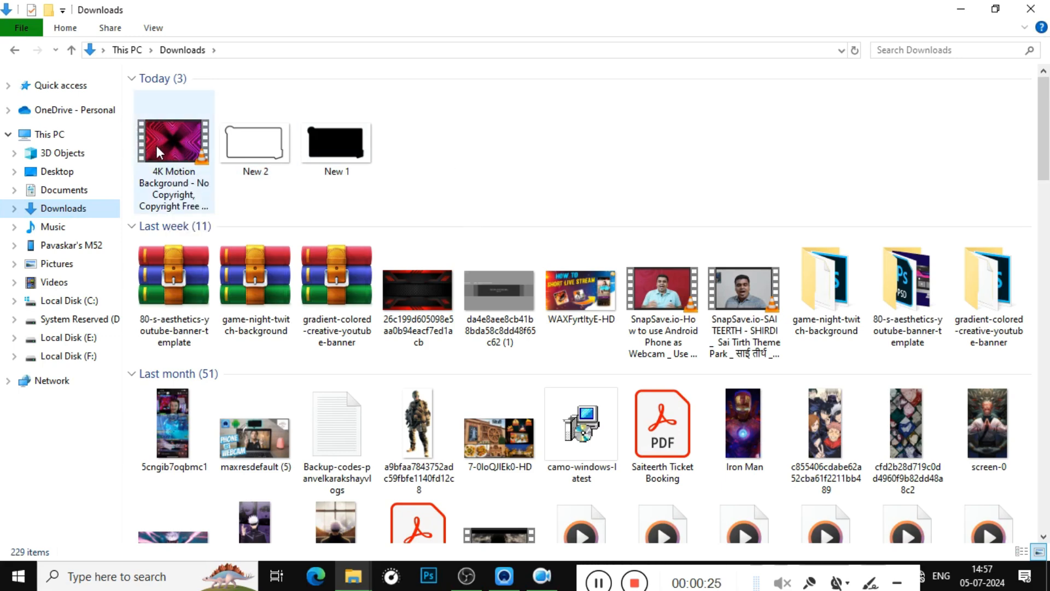
pyautogui.click(958, 8)
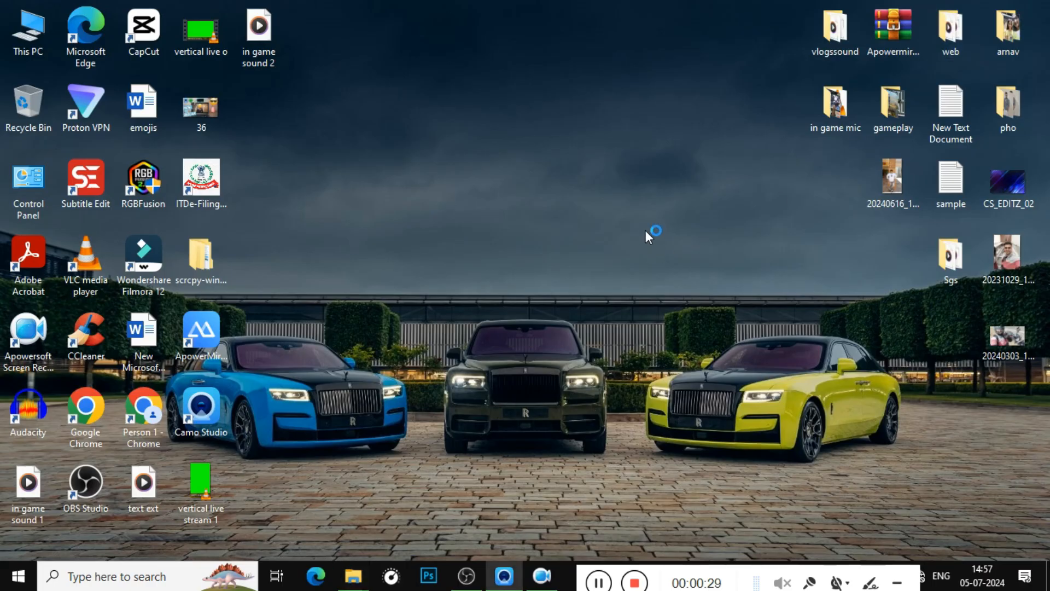
pyautogui.click(467, 576)
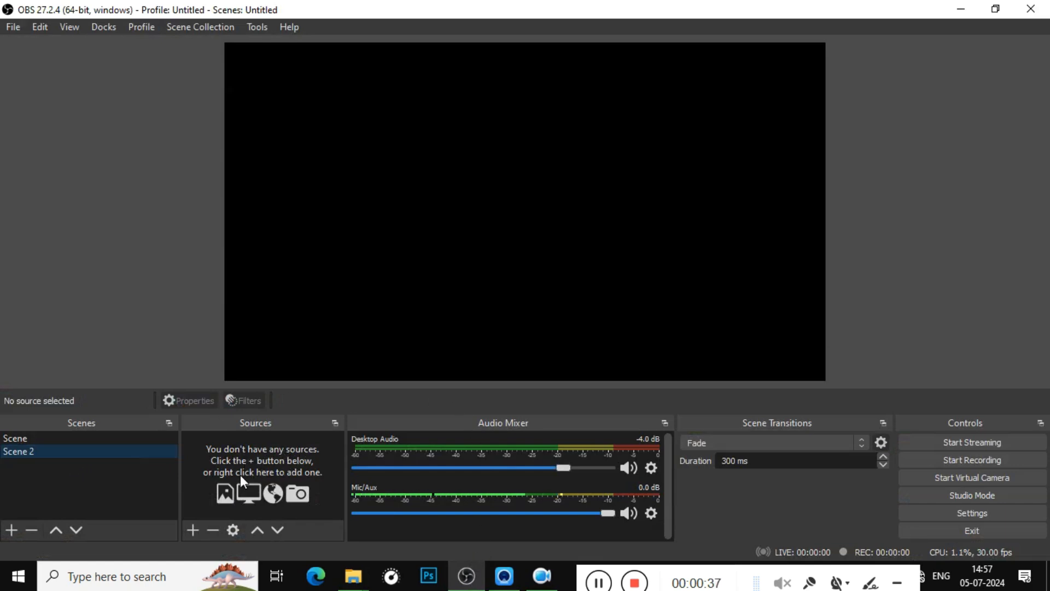
# Add a new Video Capture Device source to Scene 2 with Camo as the device.
pyautogui.click(193, 530)
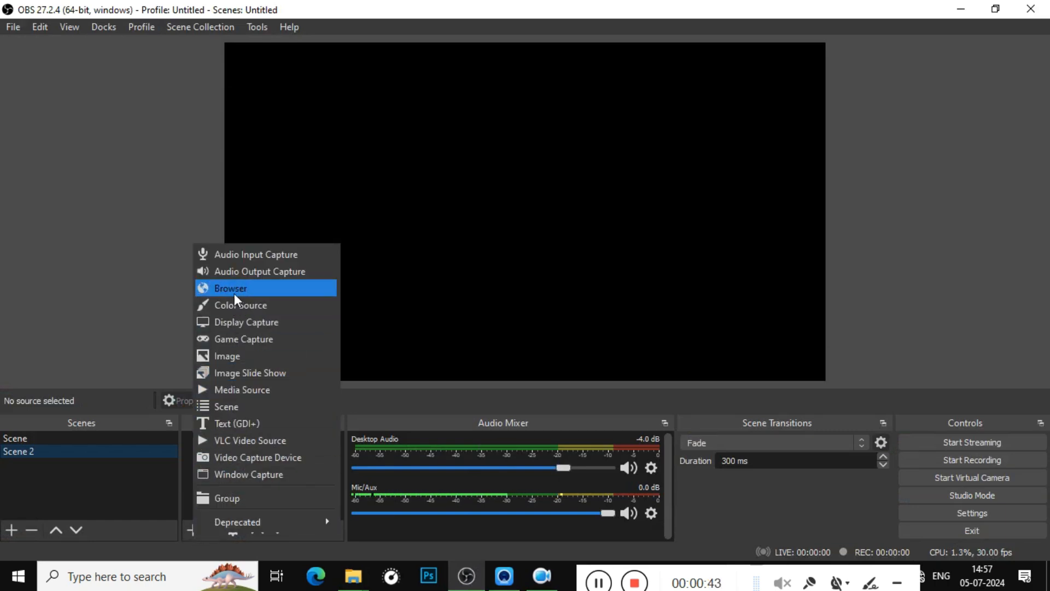
pyautogui.click(239, 461)
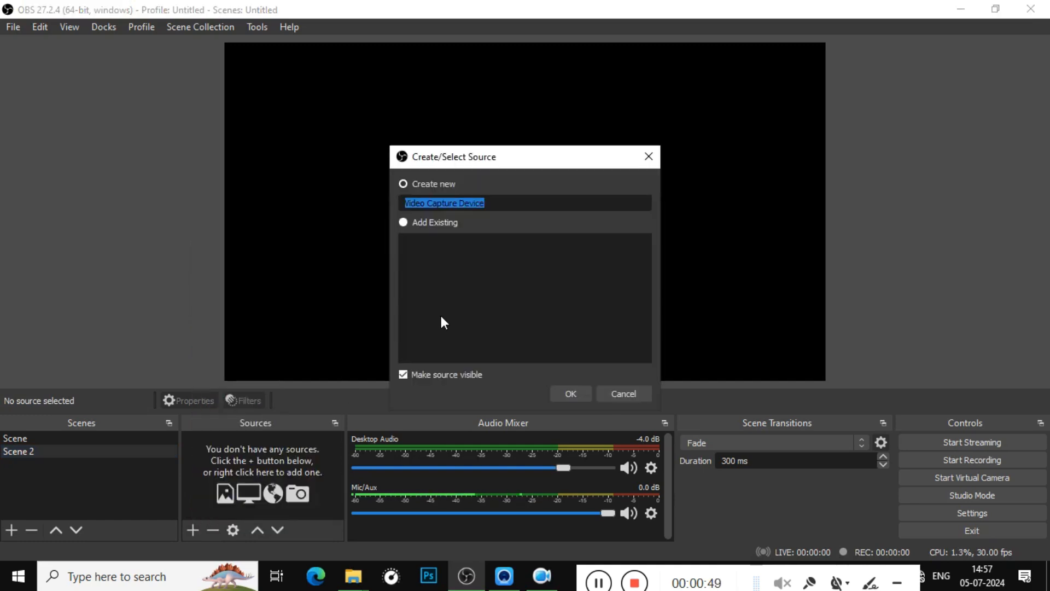
pyautogui.click(570, 394)
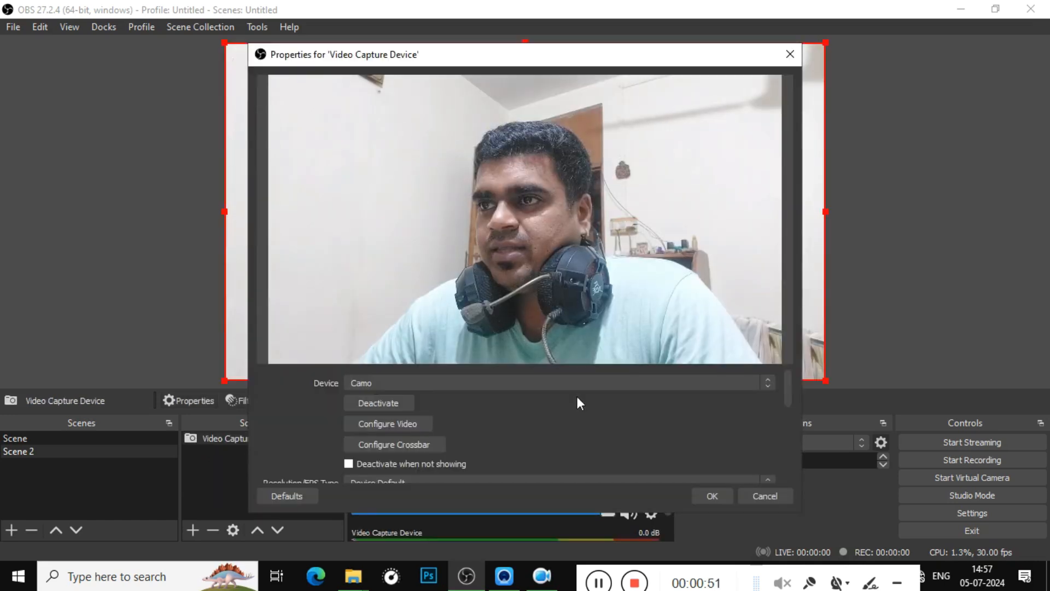
pyautogui.click(457, 377)
pyautogui.click(457, 375)
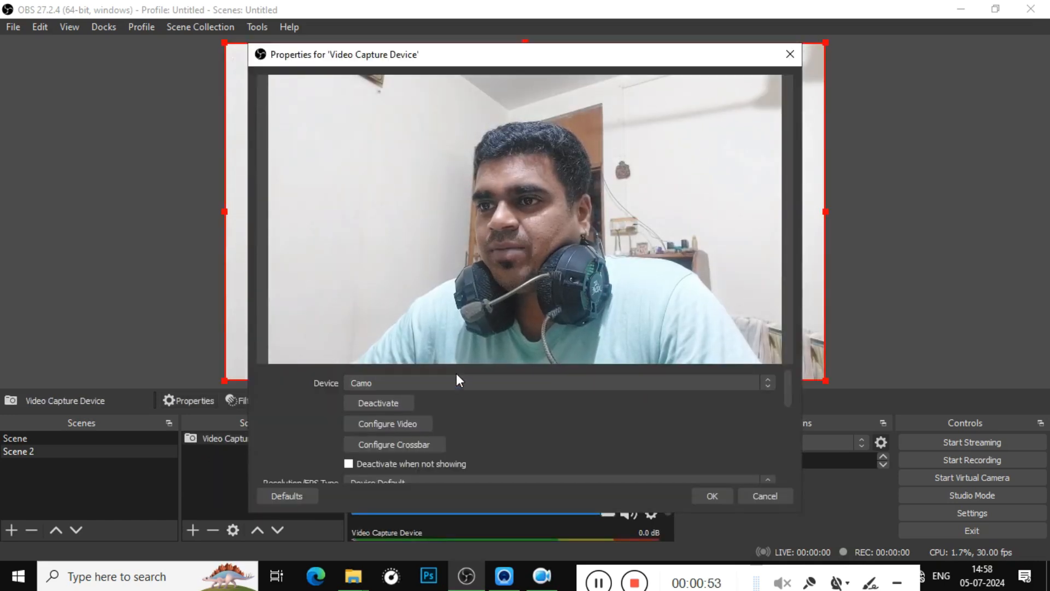
pyautogui.click(709, 496)
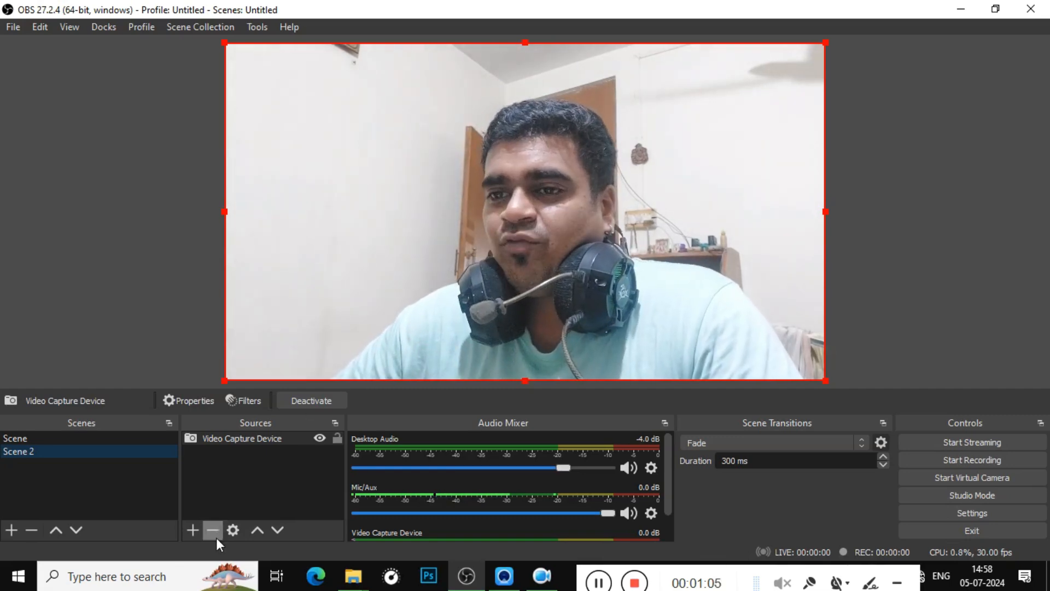
# Add an Image Mask/Blend effect filter to the Video Capture Device source, keeping the default filter name.
pyautogui.rightClick(290, 438)
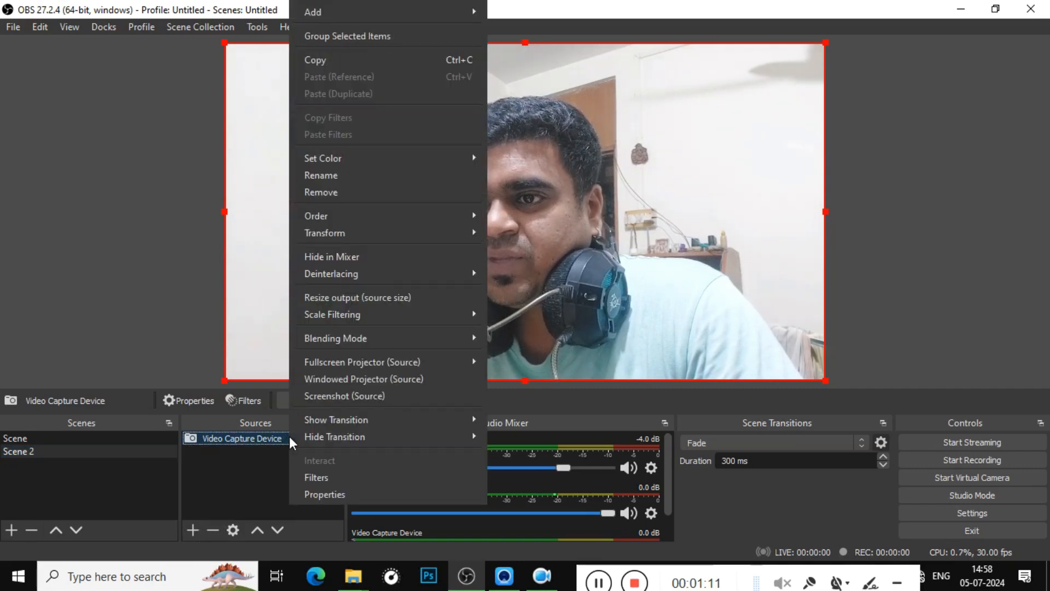
pyautogui.click(306, 480)
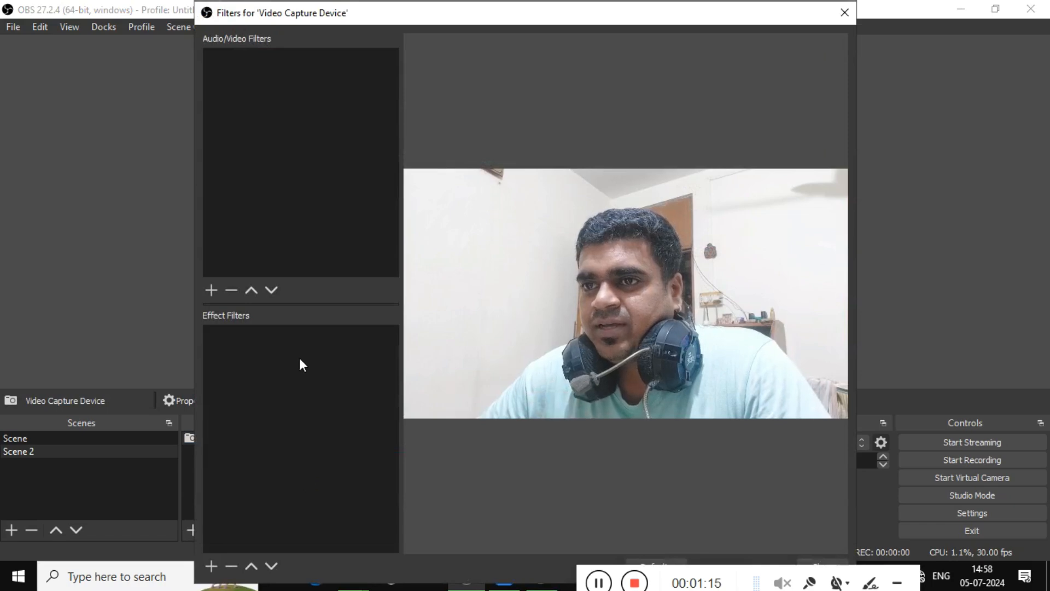
pyautogui.moveTo(551, 2)
pyautogui.mouseDown()
pyautogui.moveTo(551, 77)
pyautogui.moveTo(556, 13)
pyautogui.mouseUp()
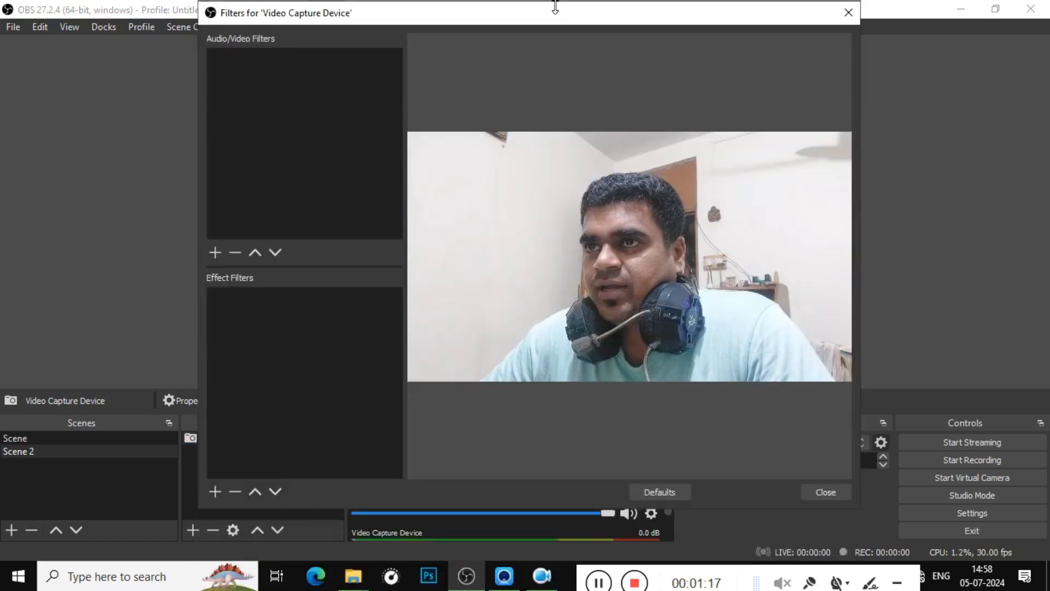
pyautogui.click(213, 491)
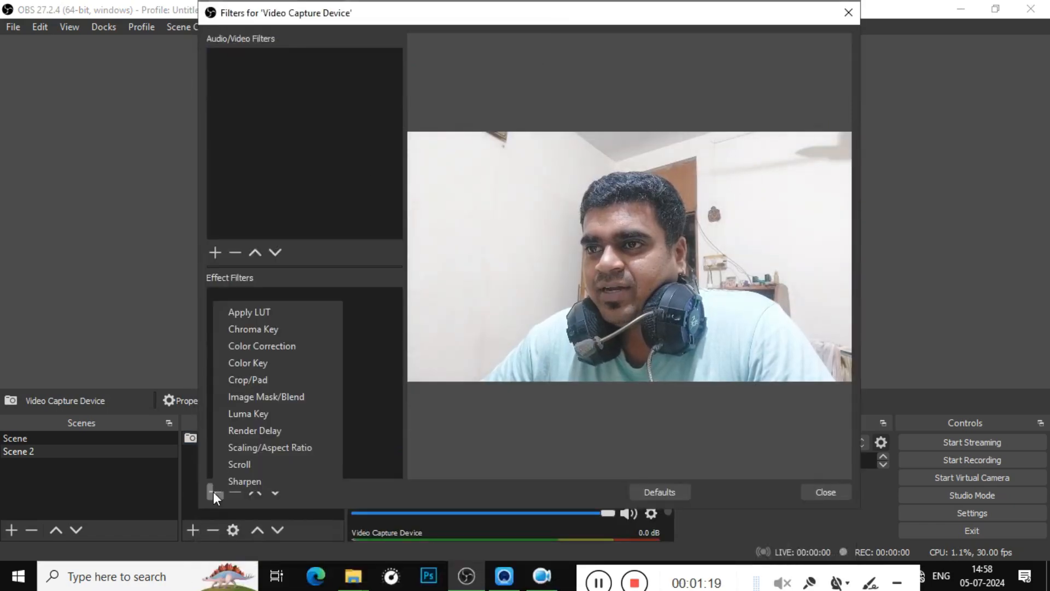
pyautogui.click(276, 397)
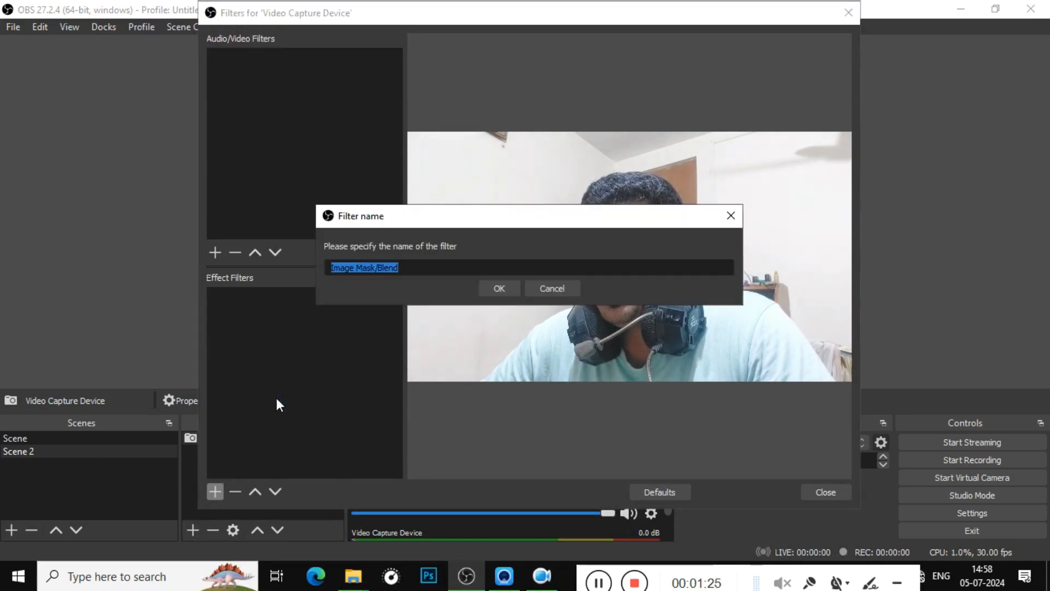
pyautogui.click(510, 288)
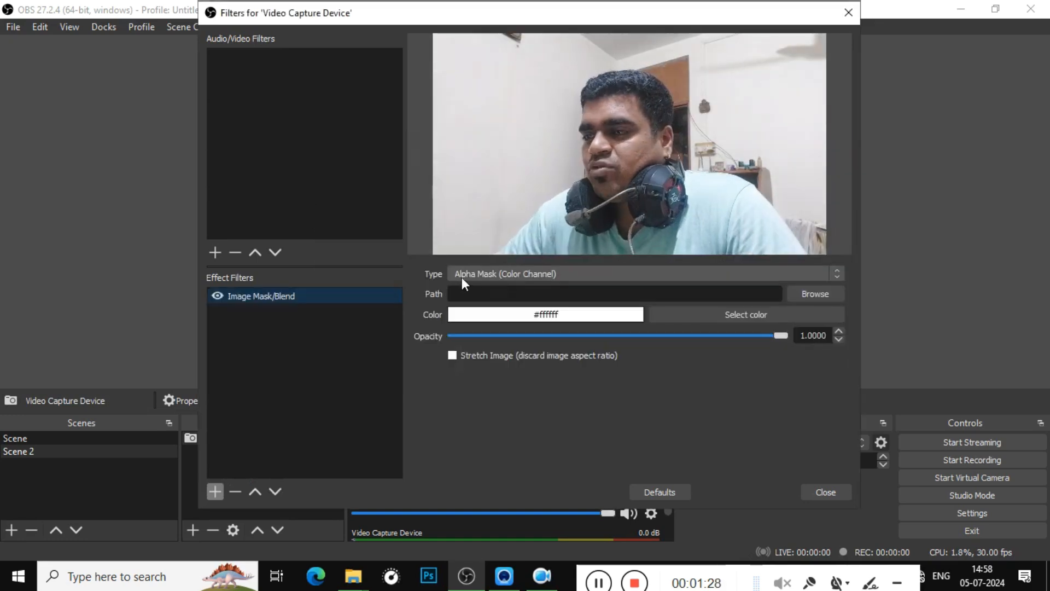
# Set the mask filter's type to Alpha Mask (Alpha Channel) and load New 1.png from Downloads as its image.
pyautogui.click(507, 273)
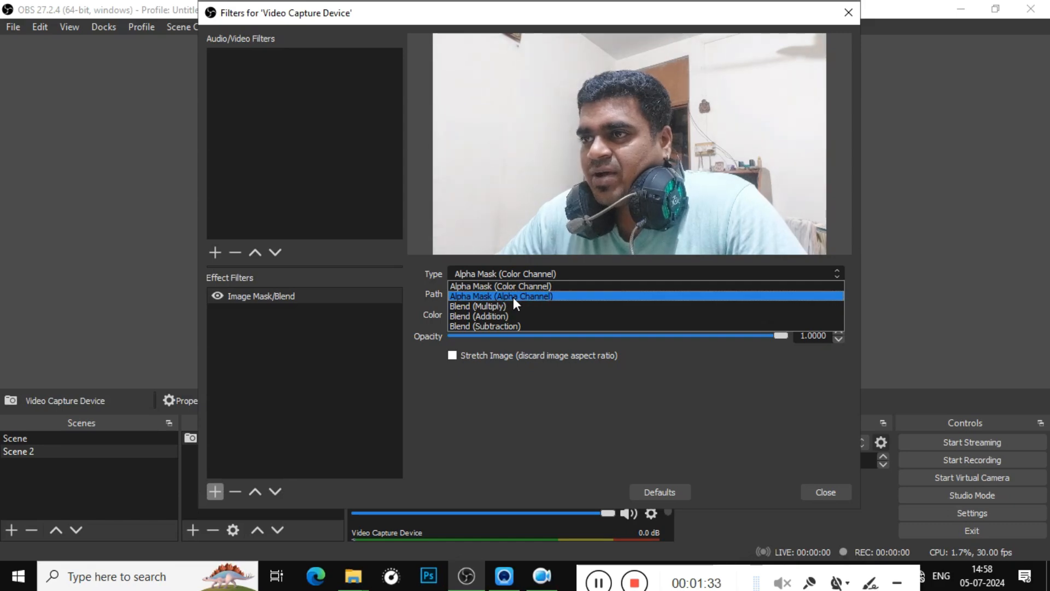
pyautogui.click(513, 297)
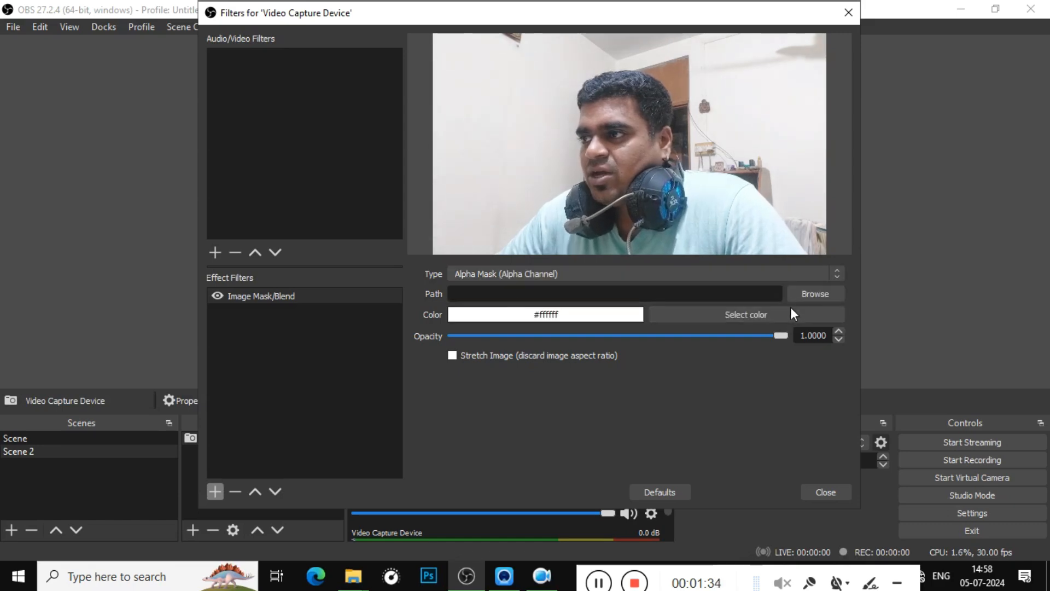
pyautogui.click(804, 292)
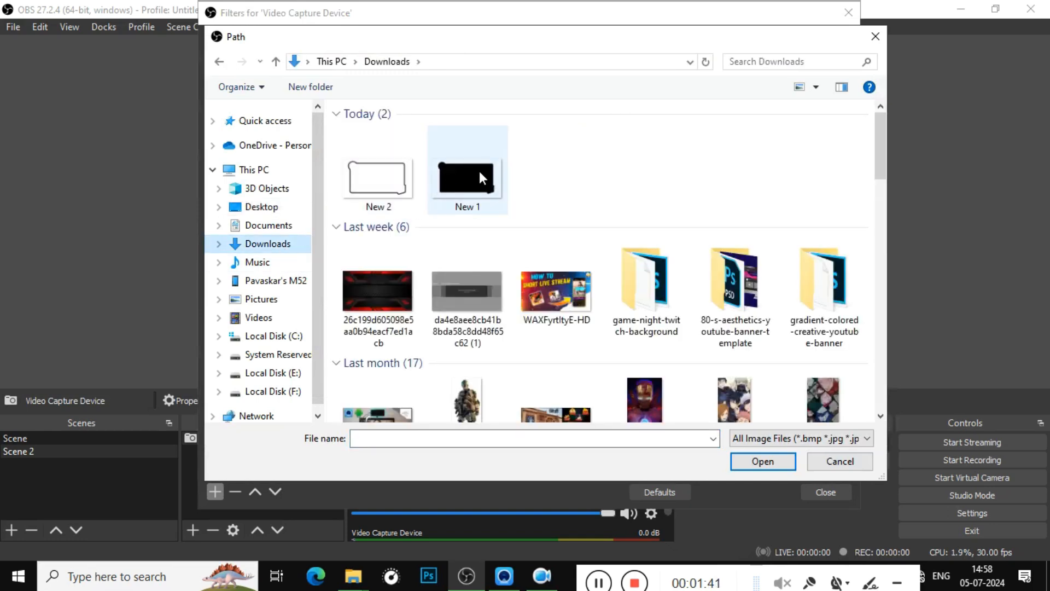
pyautogui.click(468, 186)
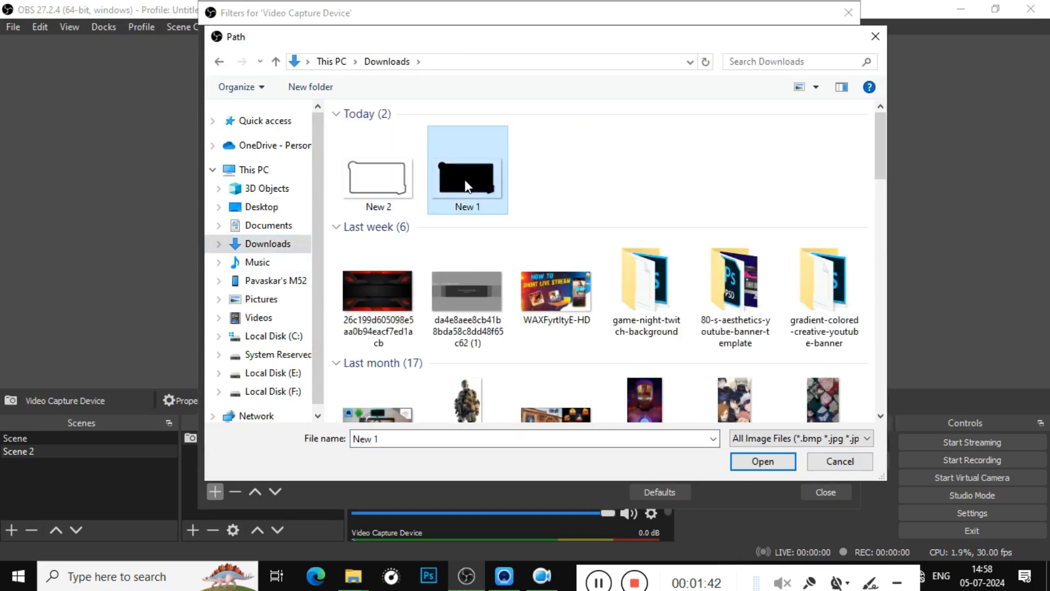
pyautogui.click(759, 465)
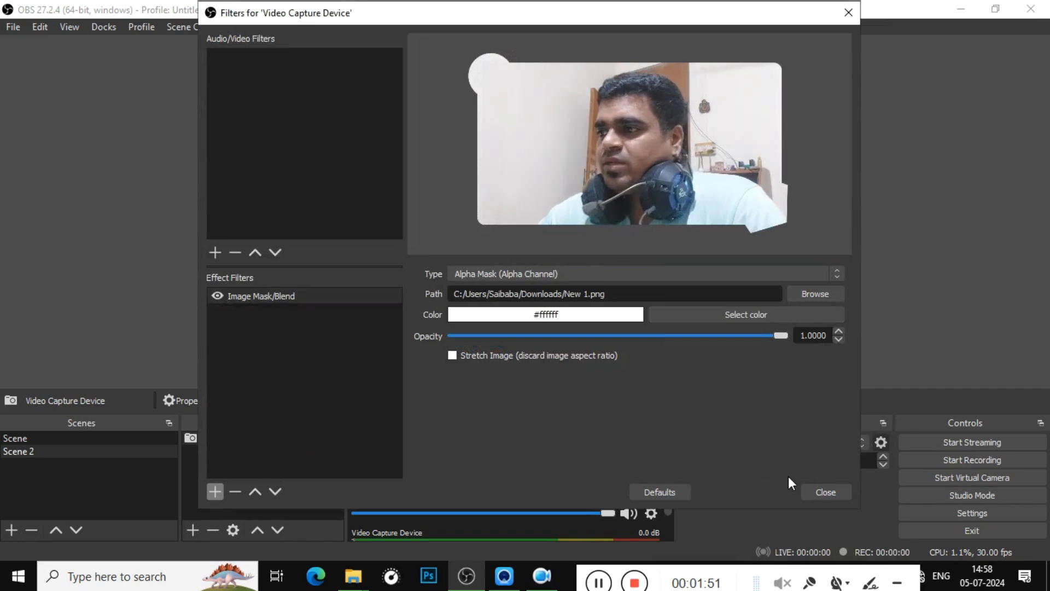
pyautogui.click(813, 488)
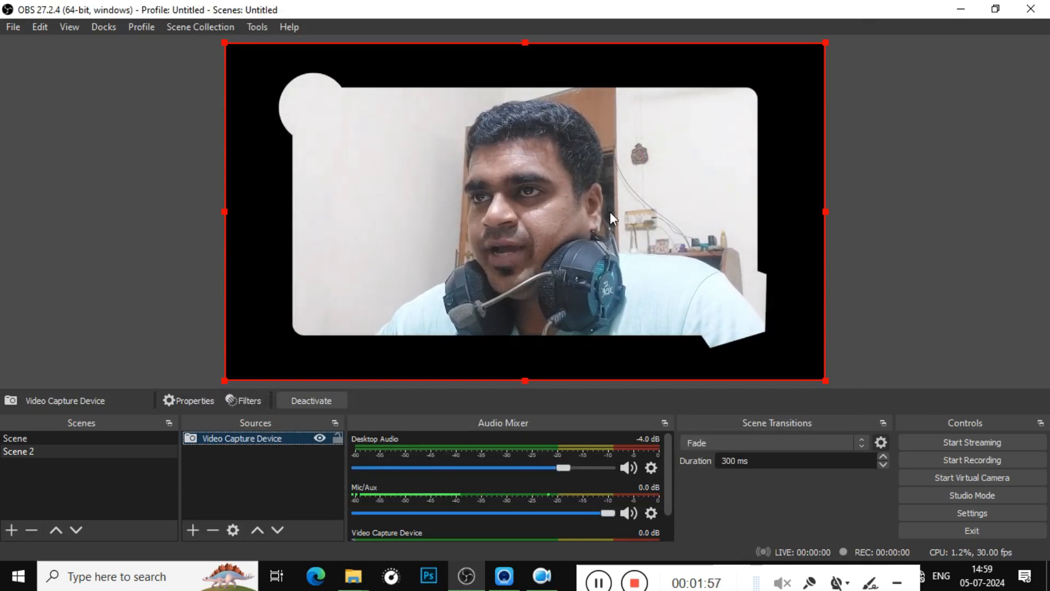
# Add a new Media Source to Scene 2 that plays the 4K Motion Background video from Downloads.
pyautogui.click(192, 529)
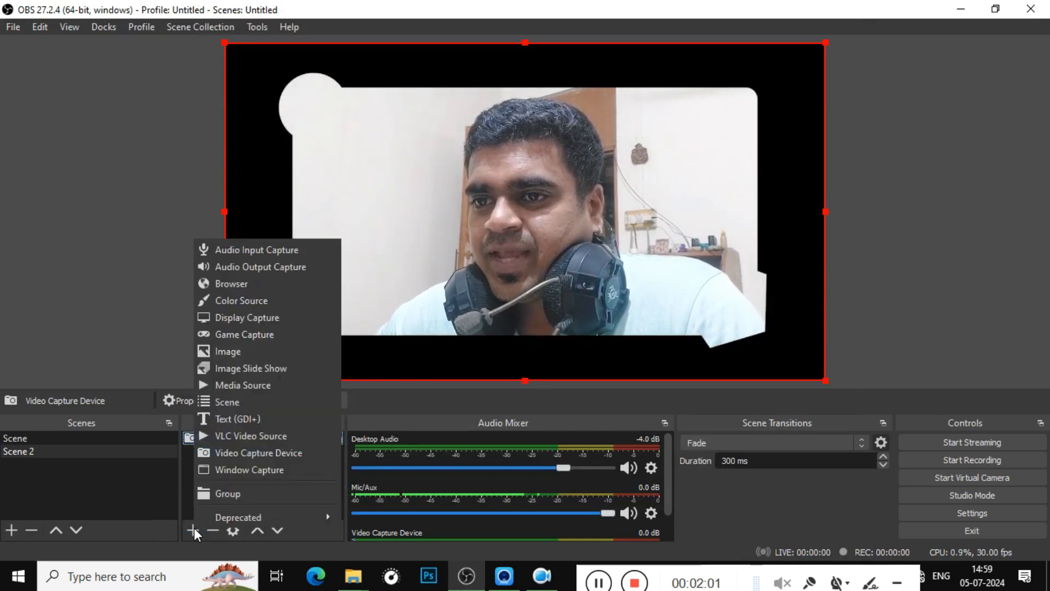
pyautogui.click(241, 385)
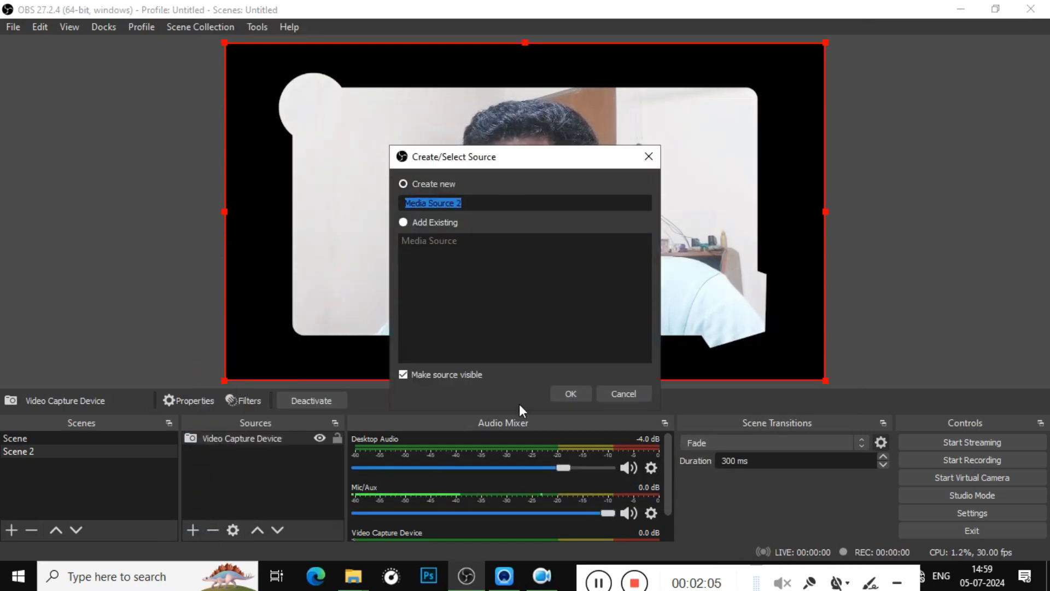
pyautogui.click(575, 394)
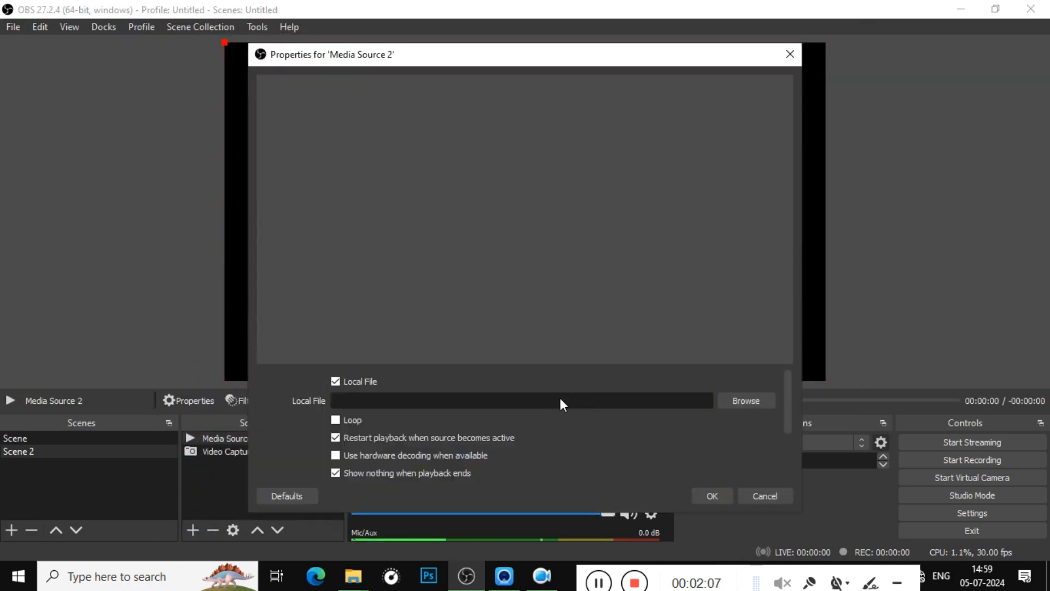
pyautogui.click(727, 397)
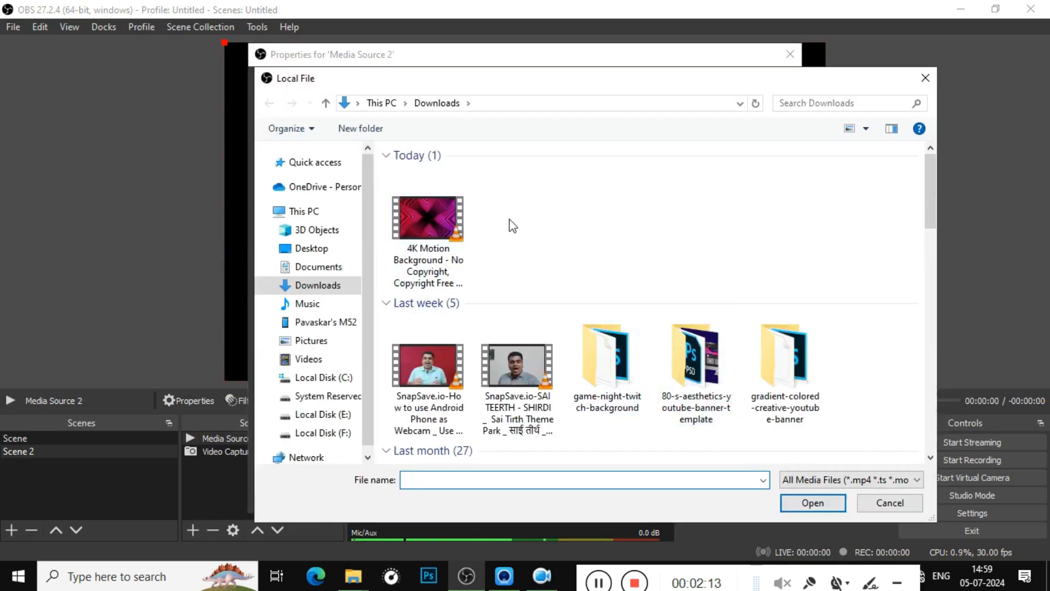
pyautogui.click(437, 241)
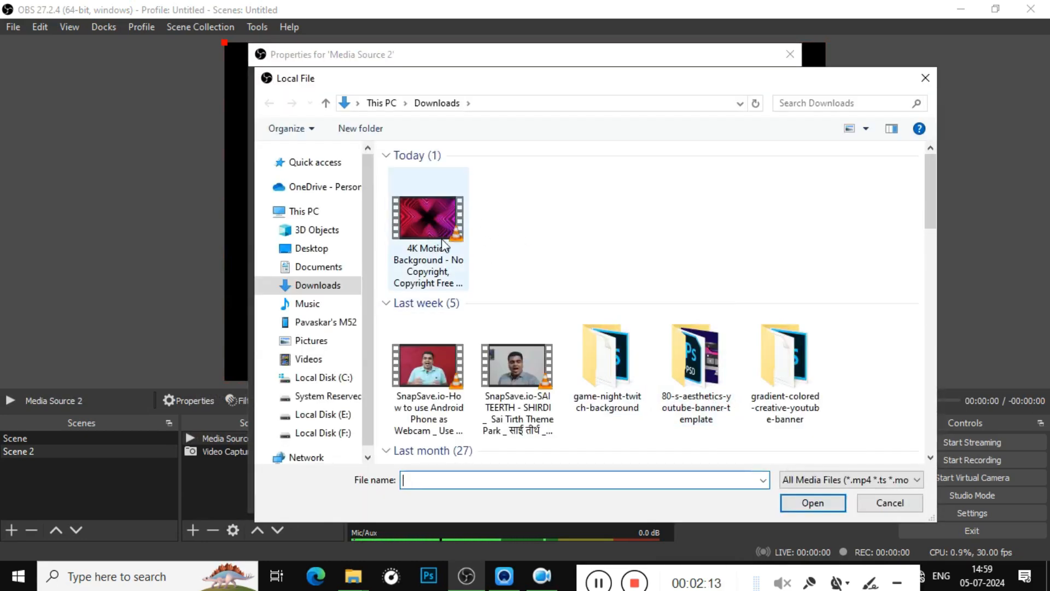
pyautogui.click(803, 503)
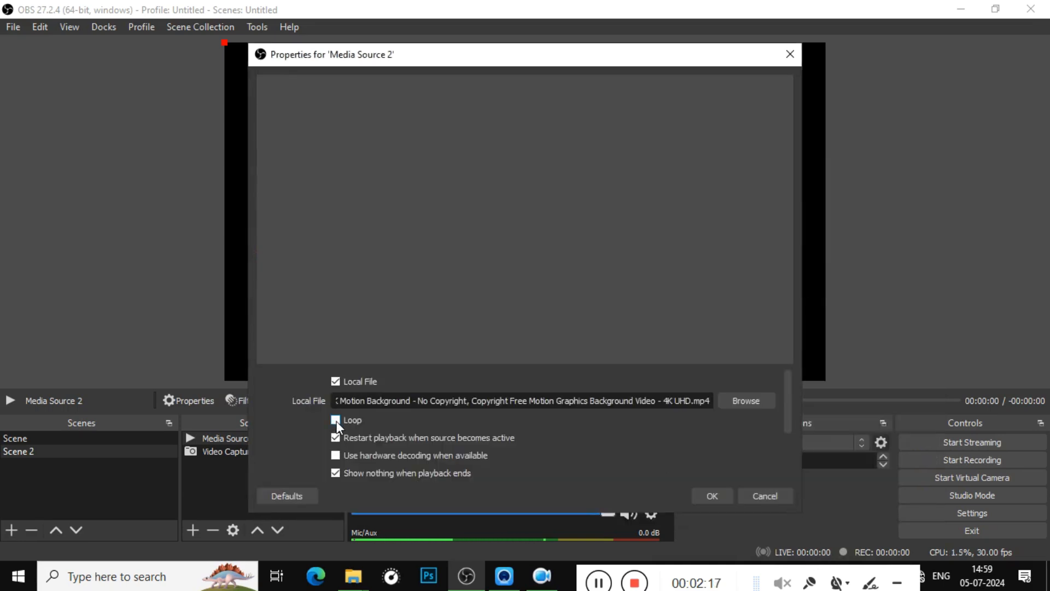
pyautogui.click(698, 492)
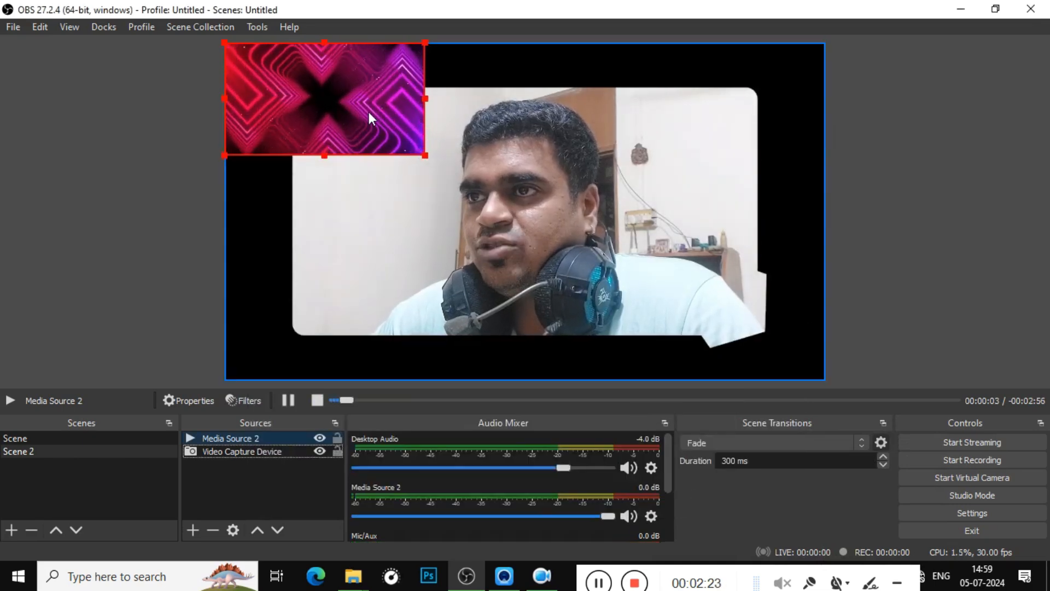
# Fit the motion background media source to the screen so it covers the whole canvas.
pyautogui.moveTo(369, 113); pyautogui.dragTo(571, 215)
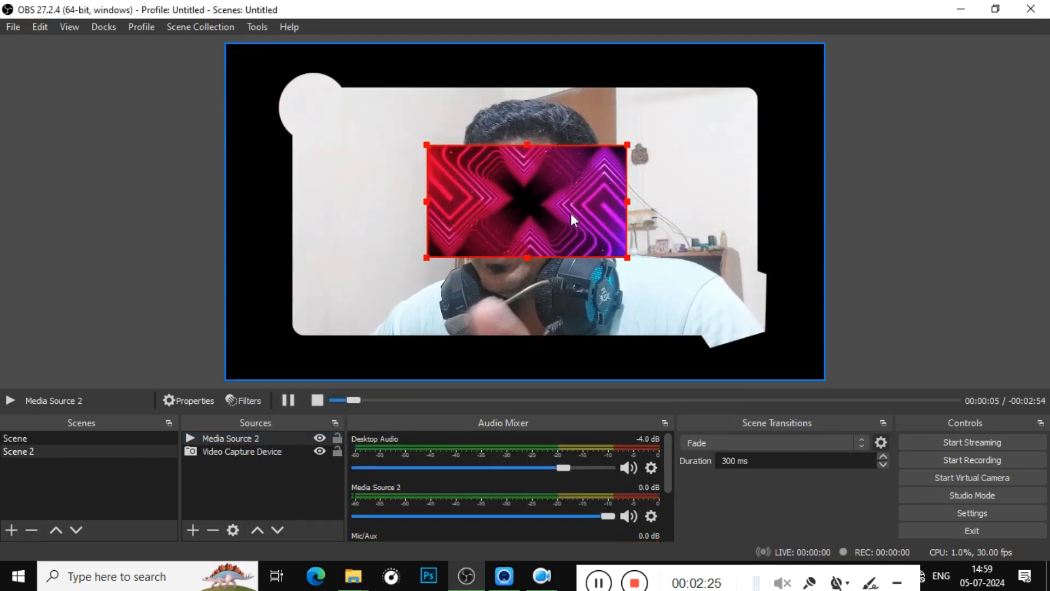
pyautogui.click(284, 436)
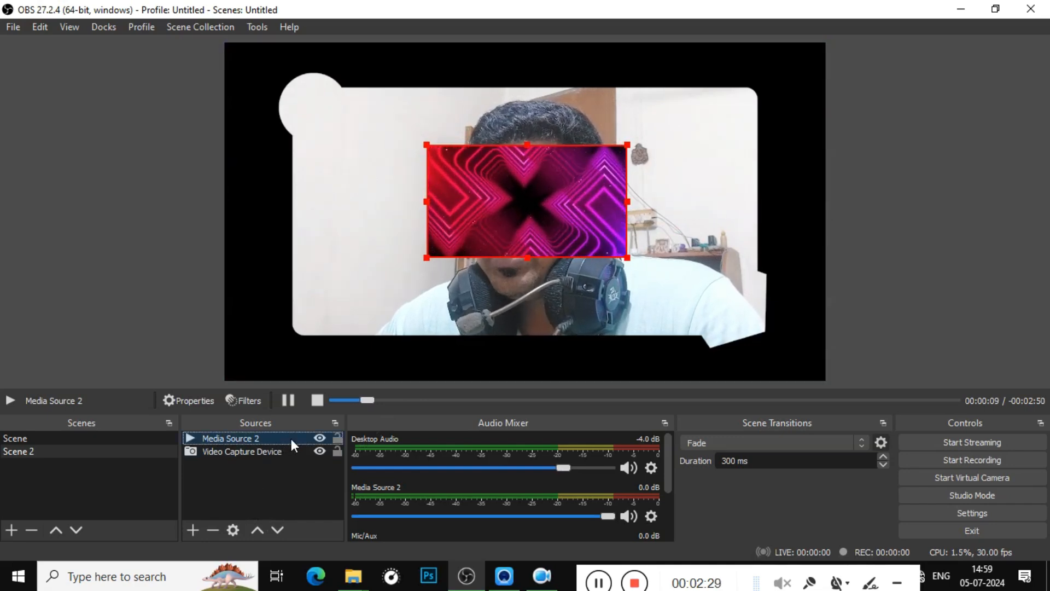
pyautogui.rightClick(291, 438)
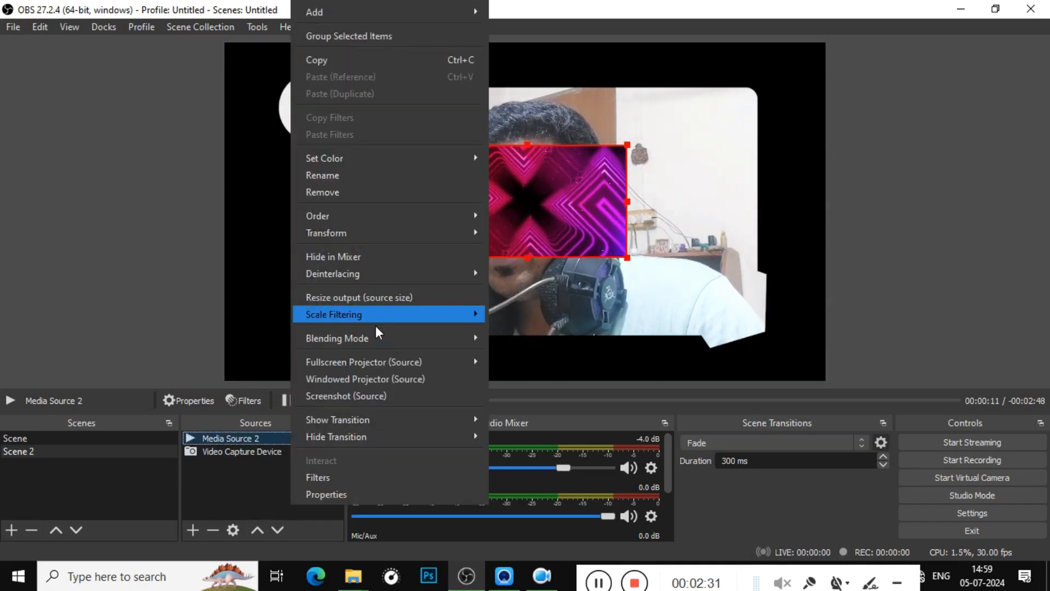
pyautogui.moveTo(349, 236)
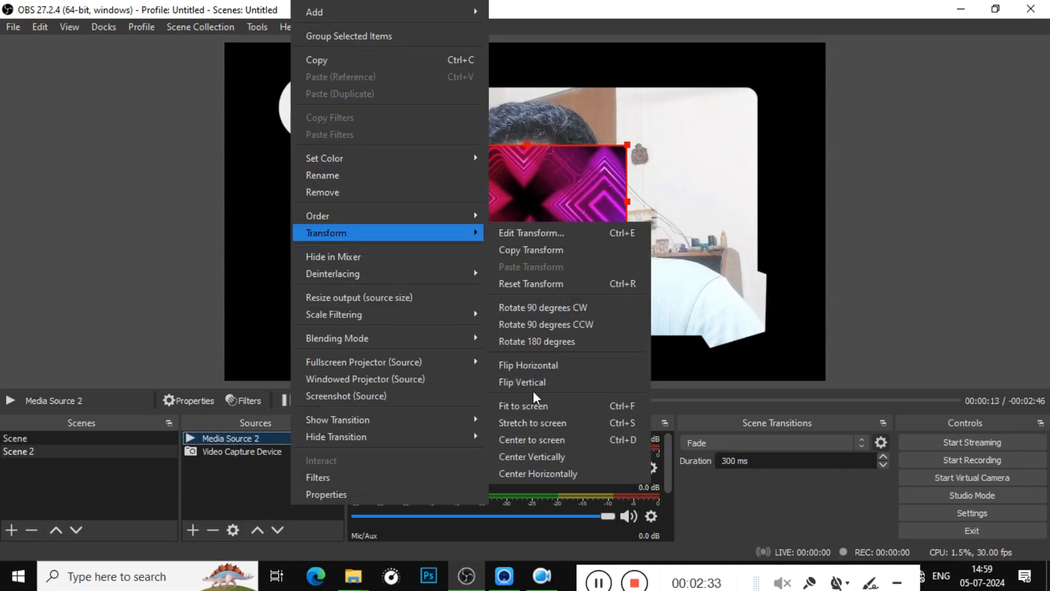
pyautogui.click(537, 405)
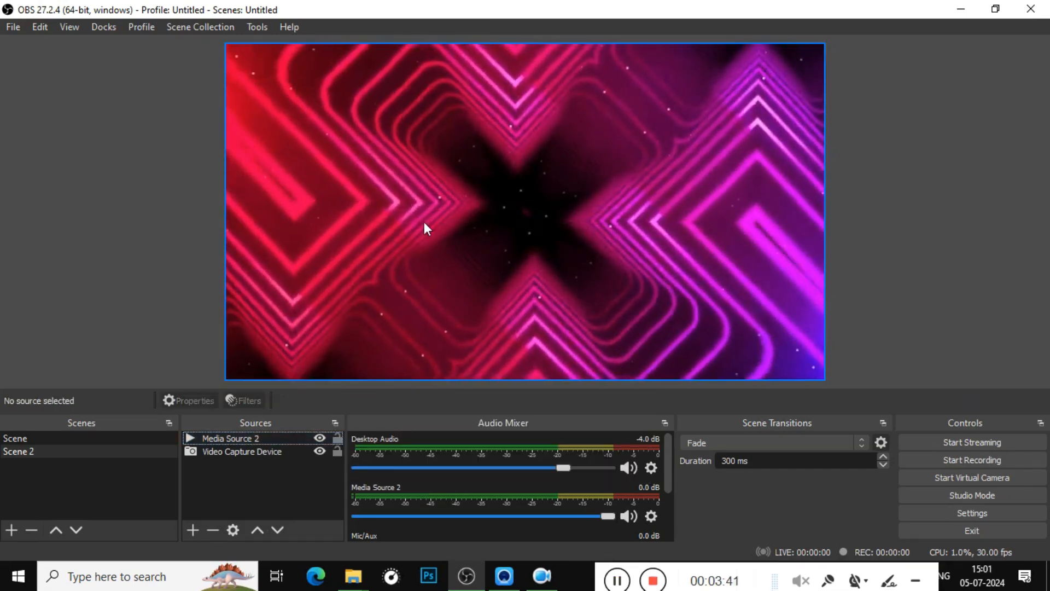
# Add an Image Mask/Blend effect filter to Media Source 2, keeping the default filter name.
pyautogui.click(513, 244)
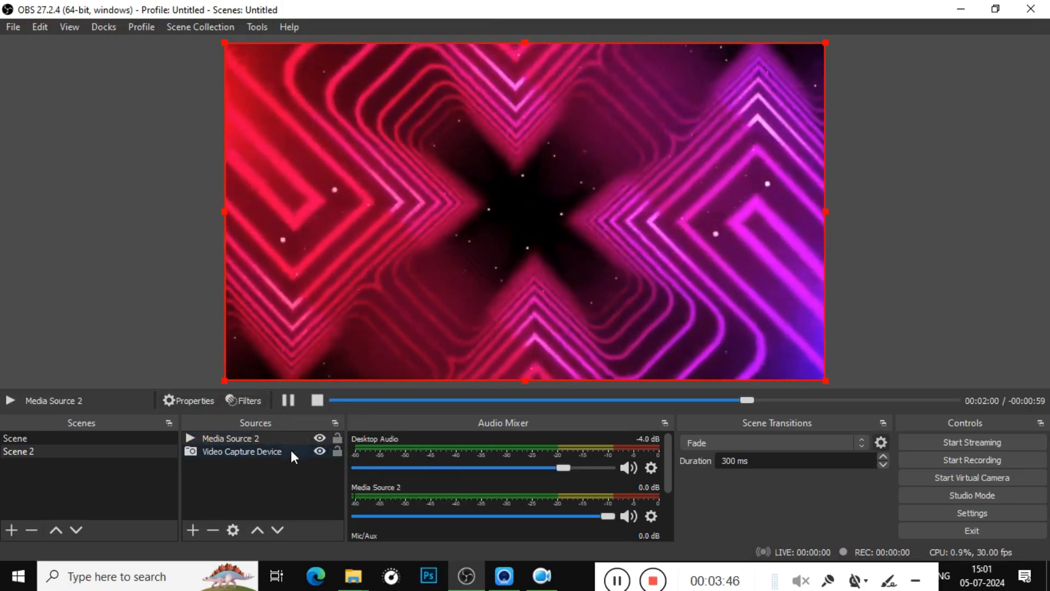
pyautogui.click(284, 439)
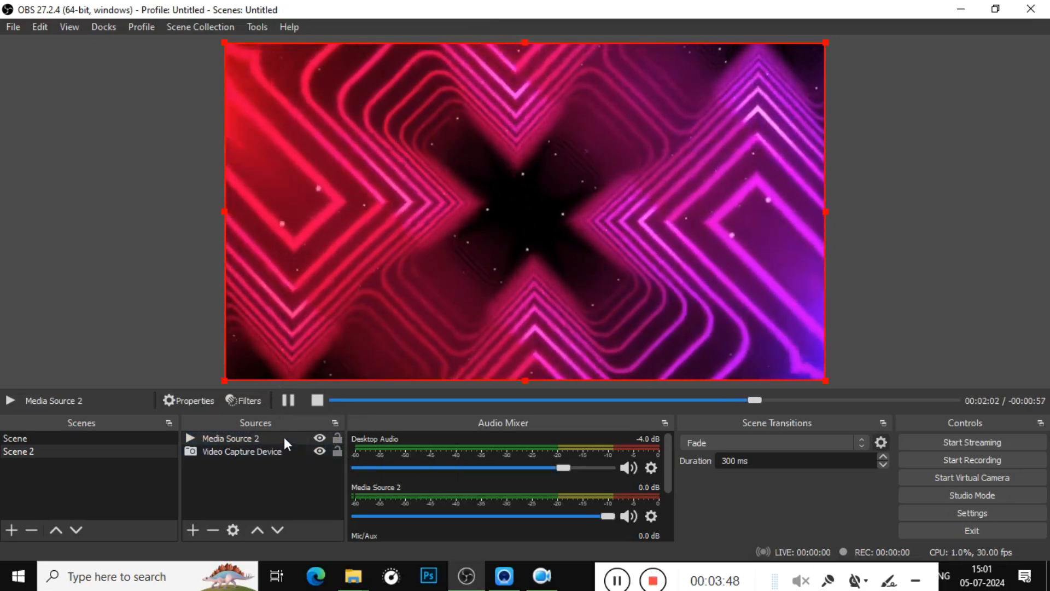
pyautogui.rightClick(284, 438)
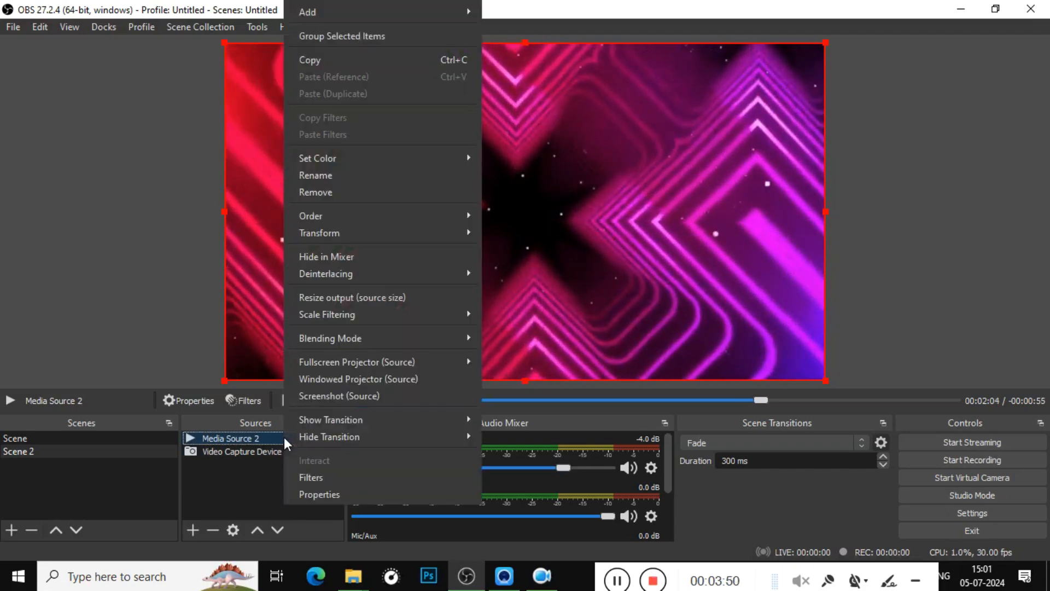
pyautogui.click(308, 477)
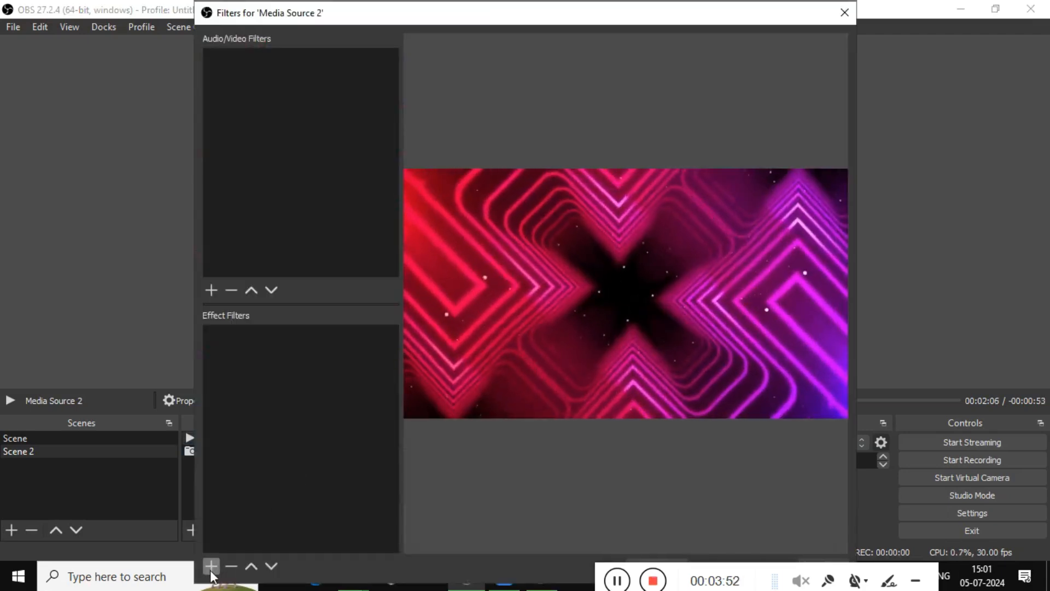
pyautogui.click(209, 569)
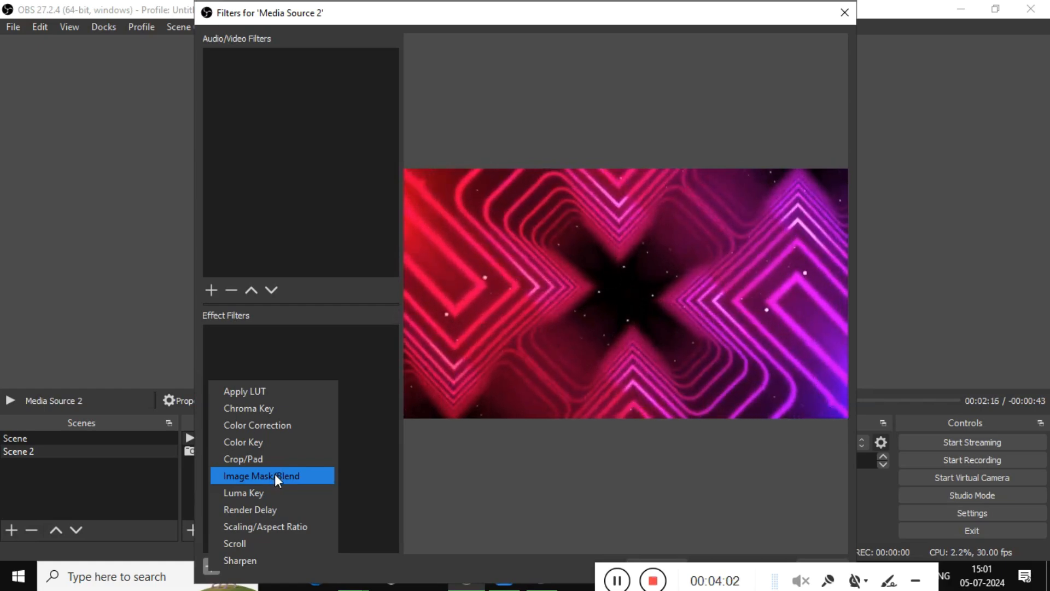
pyautogui.click(274, 474)
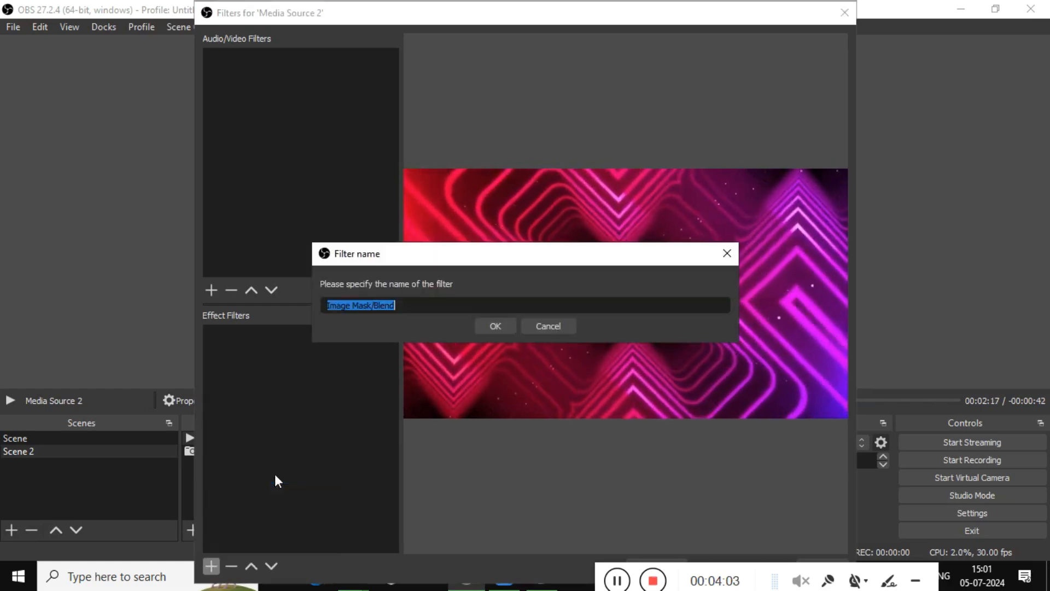
pyautogui.click(494, 326)
# Set the filter's type to Alpha Mask (Alpha Channel), load New 2.png from Downloads as its image, and close the filters.
pyautogui.click(585, 307)
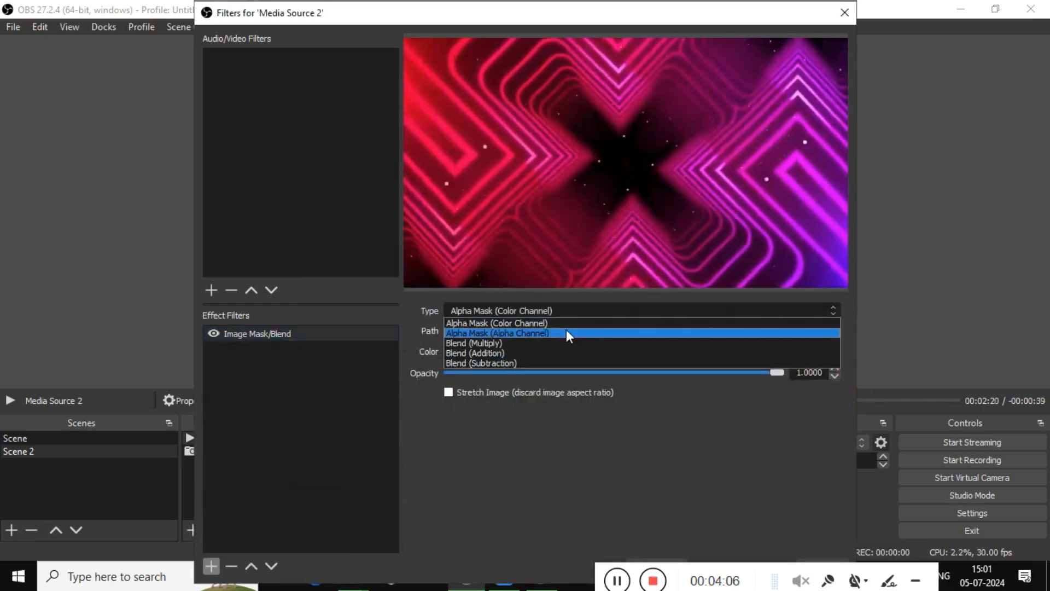
pyautogui.click(559, 334)
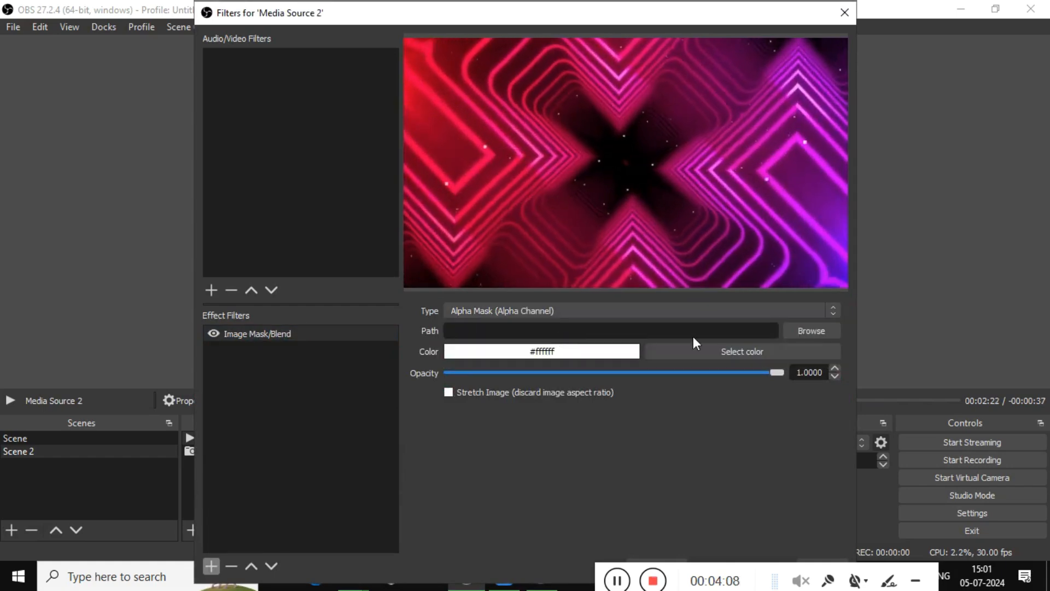
pyautogui.click(817, 330)
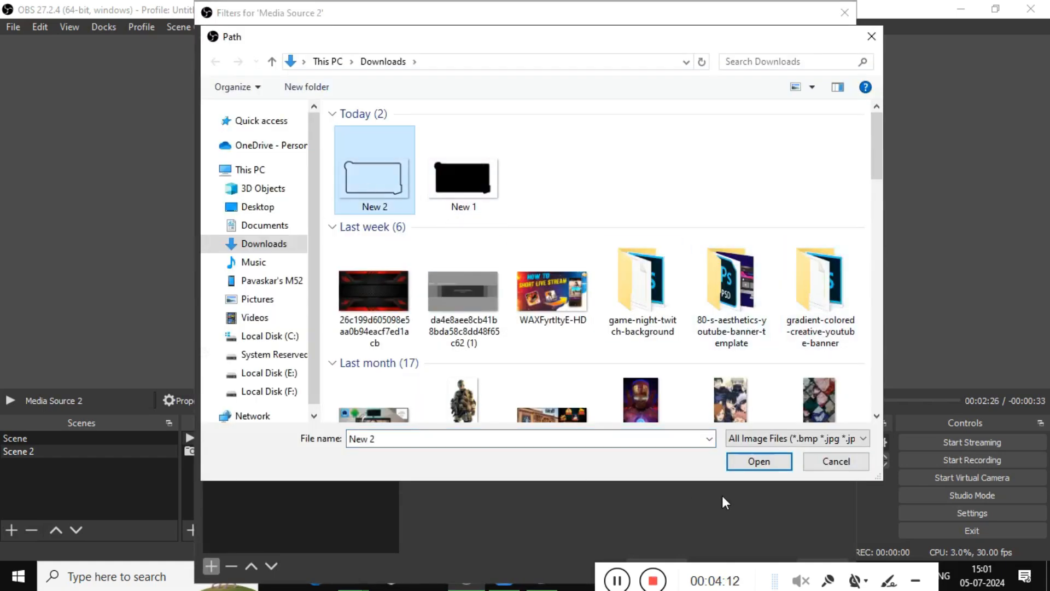
pyautogui.click(757, 463)
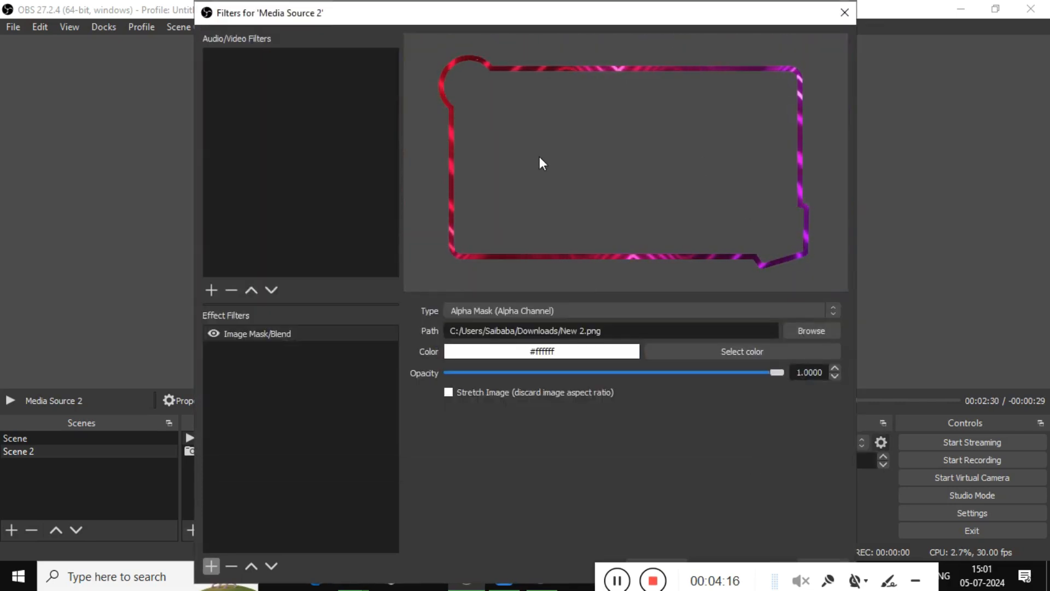
pyautogui.moveTo(635, 21); pyautogui.dragTo(627, 50)
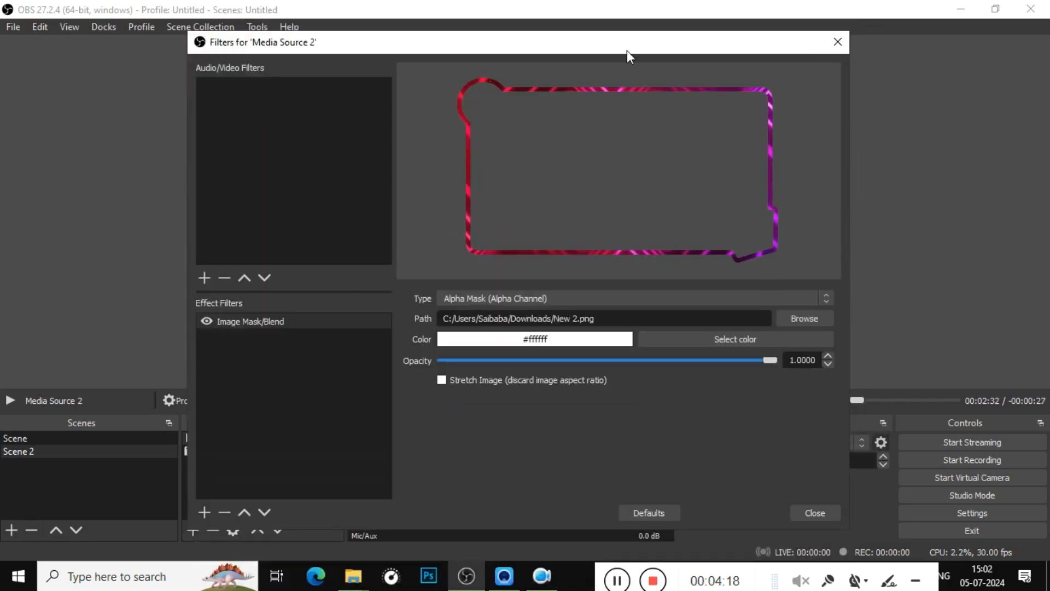
pyautogui.click(813, 513)
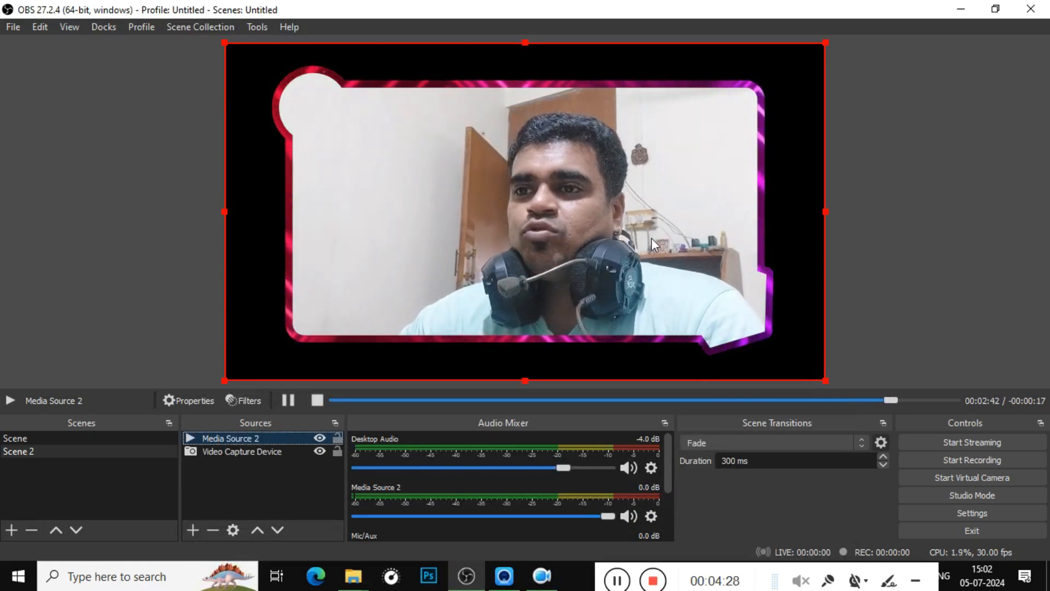
# Review the playback properties of Media Source 2, including its looping option.
pyautogui.click(294, 471)
pyautogui.click(287, 436)
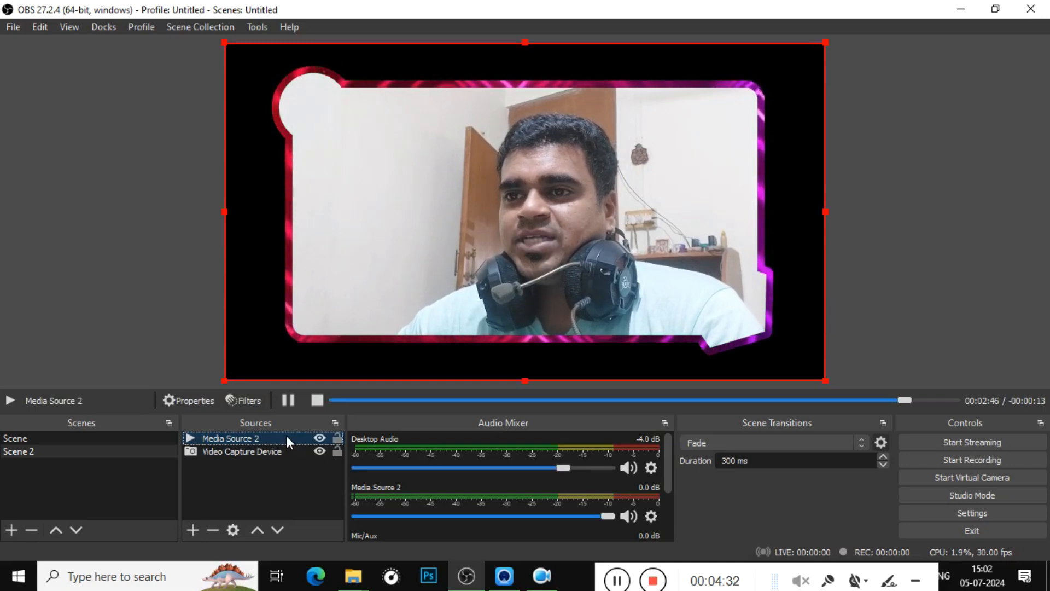
pyautogui.rightClick(287, 436)
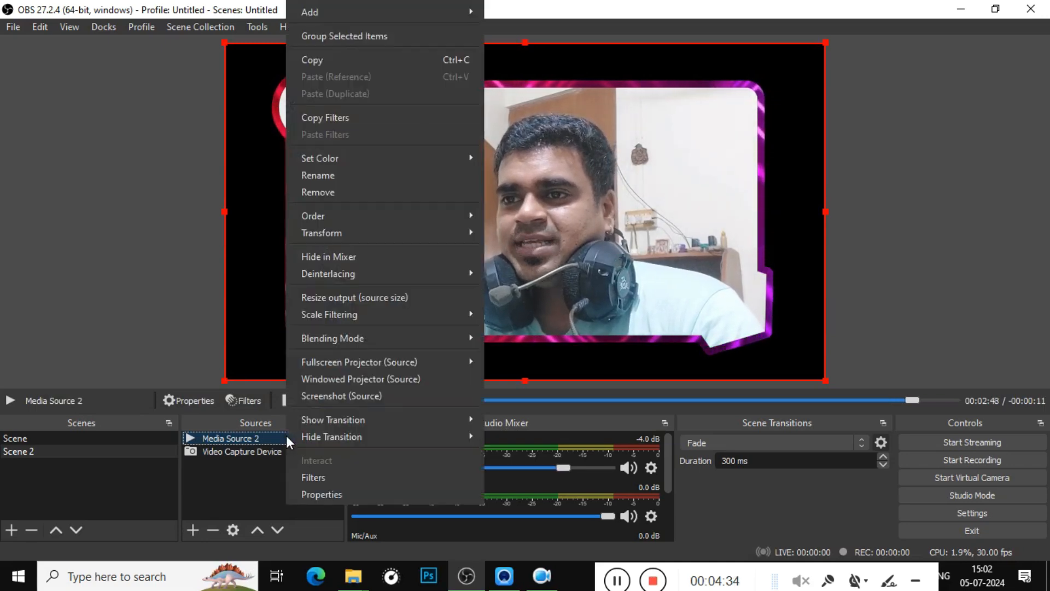
pyautogui.doubleClick(284, 438)
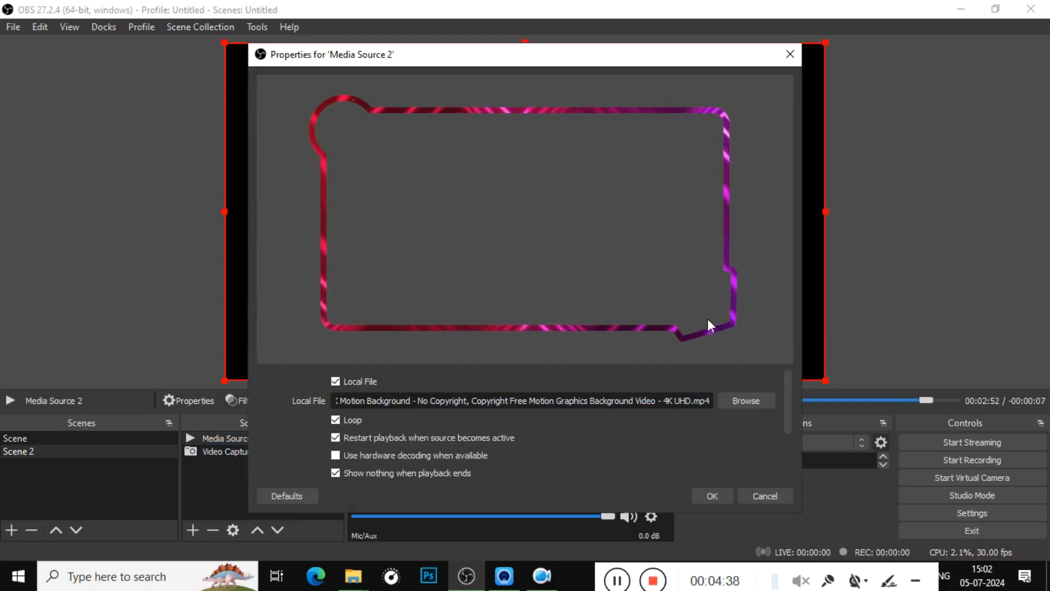
pyautogui.click(718, 494)
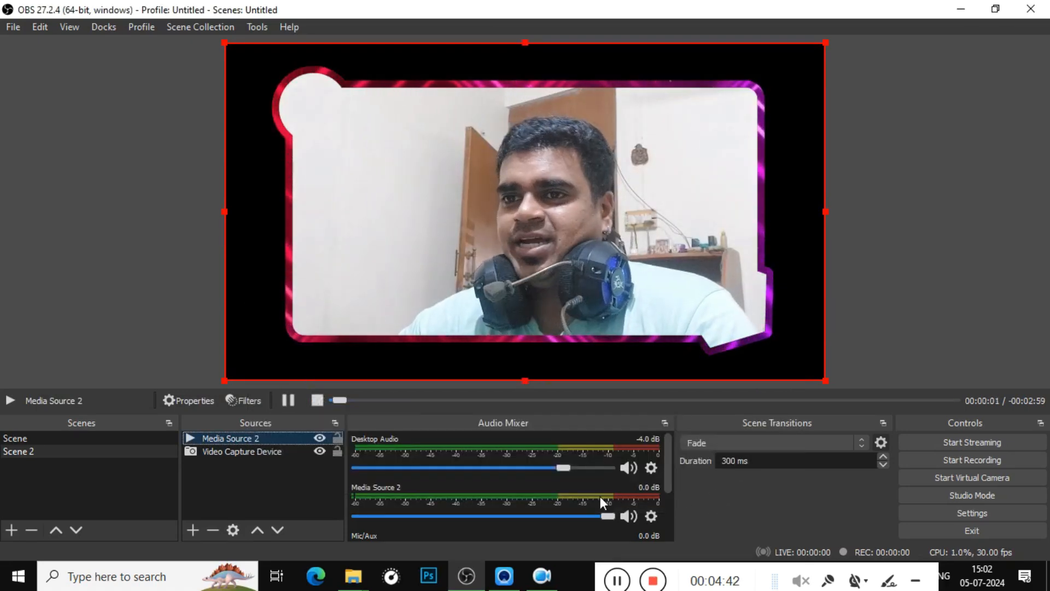
pyautogui.click(295, 484)
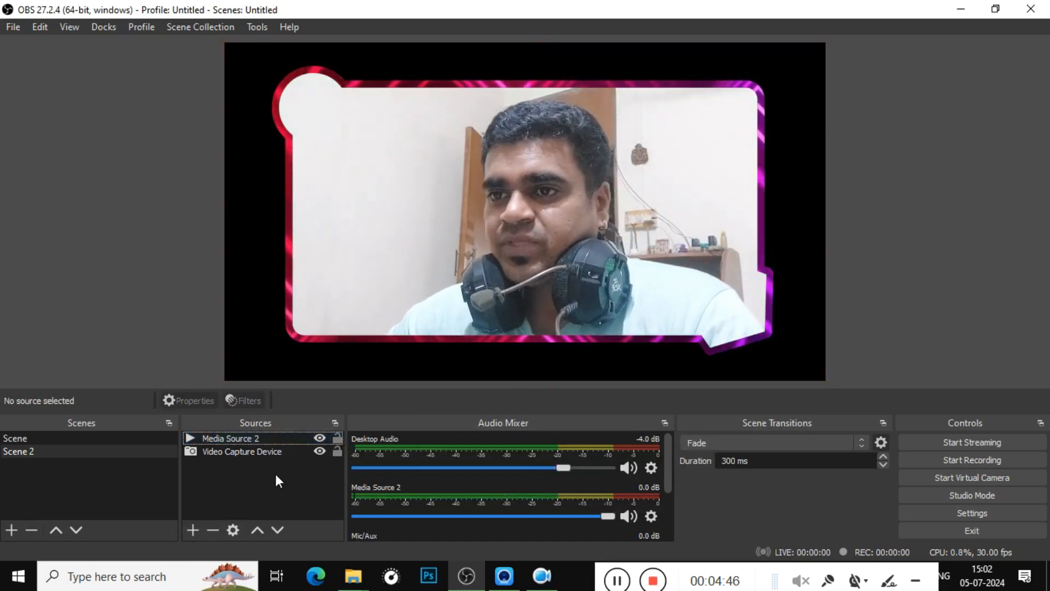
pyautogui.click(280, 451)
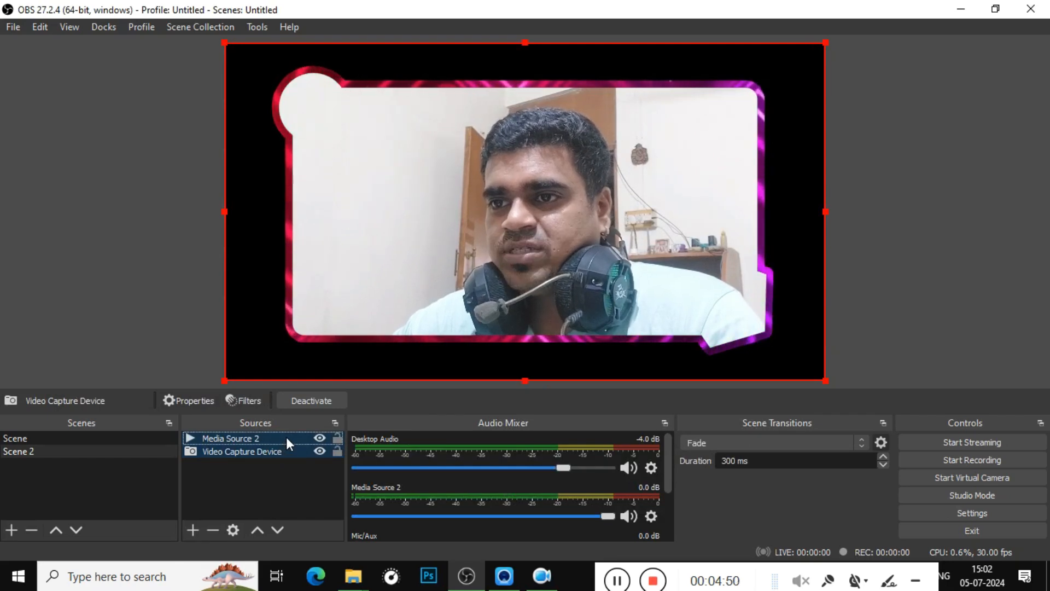
pyautogui.rightClick(287, 438)
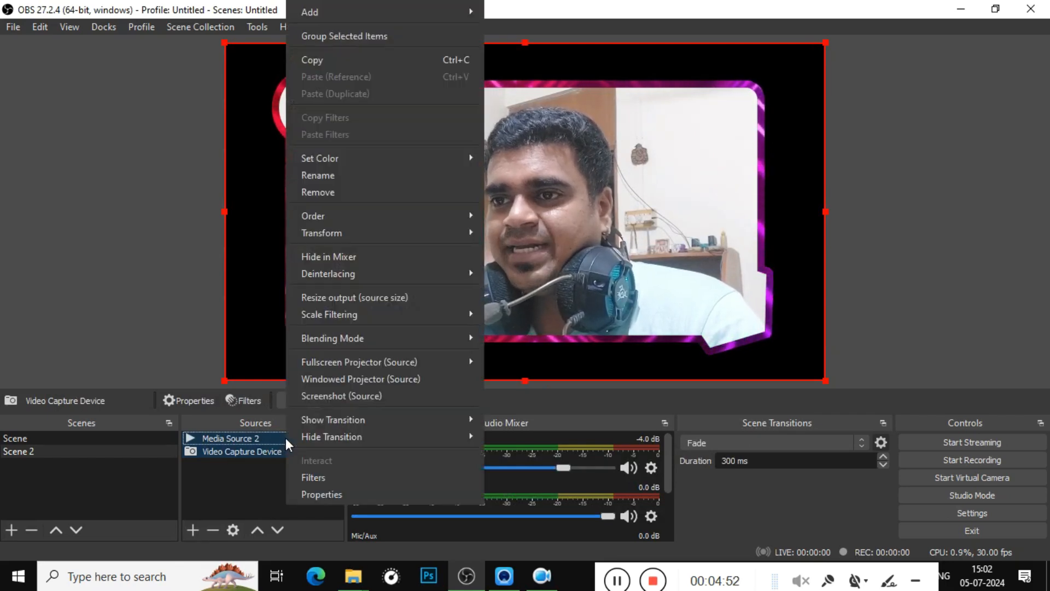
pyautogui.click(262, 472)
# Group Media Source 2 and the Video Capture Device under the name facecam and collapse the group.
pyautogui.click(290, 451)
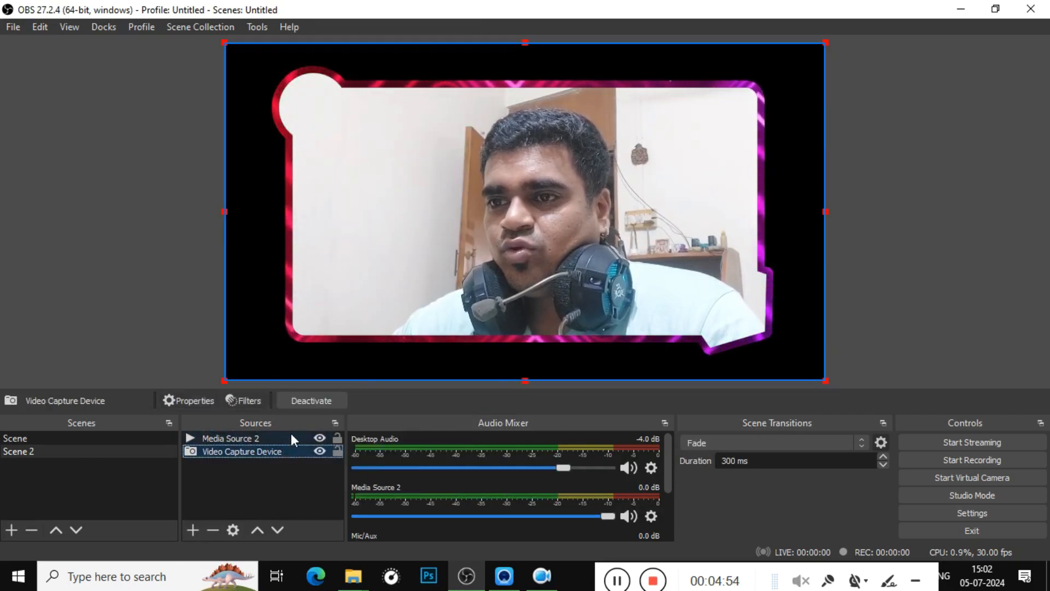
pyautogui.keyDown('ctrl'); pyautogui.click(291, 436); pyautogui.keyUp('ctrl')
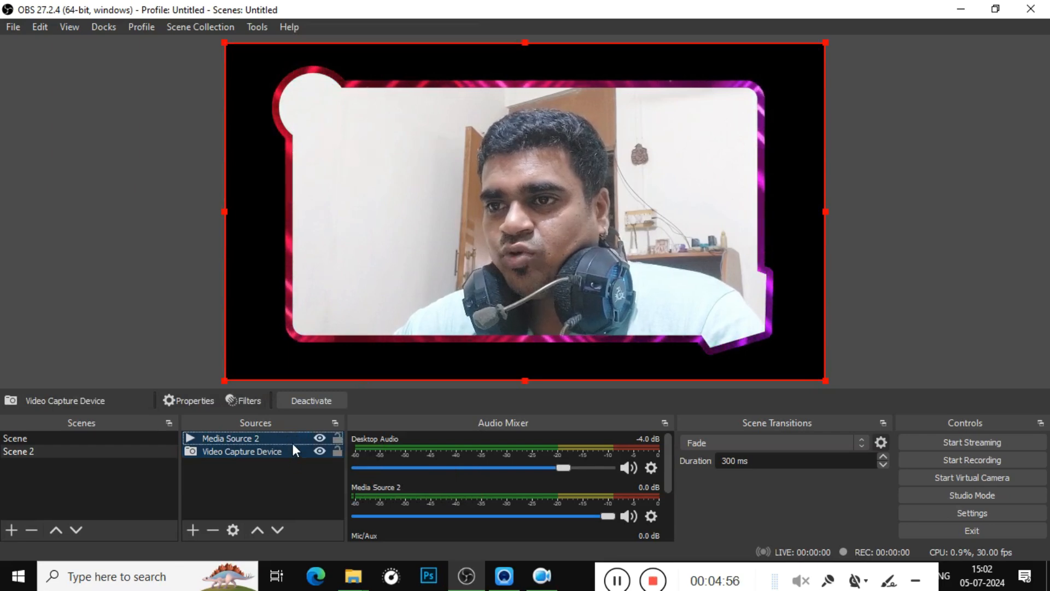
pyautogui.rightClick(293, 436)
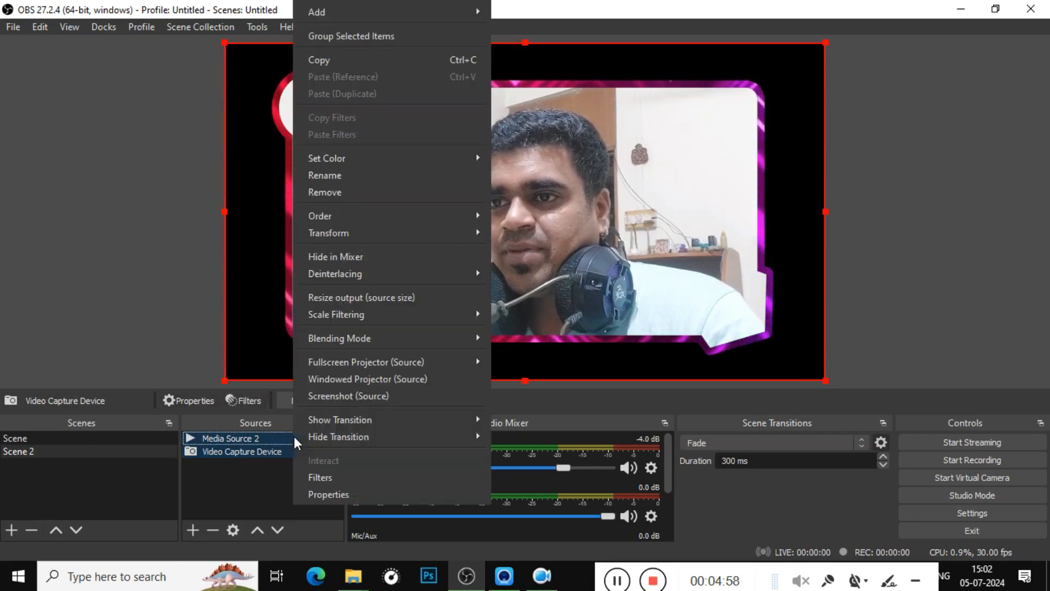
pyautogui.click(380, 37)
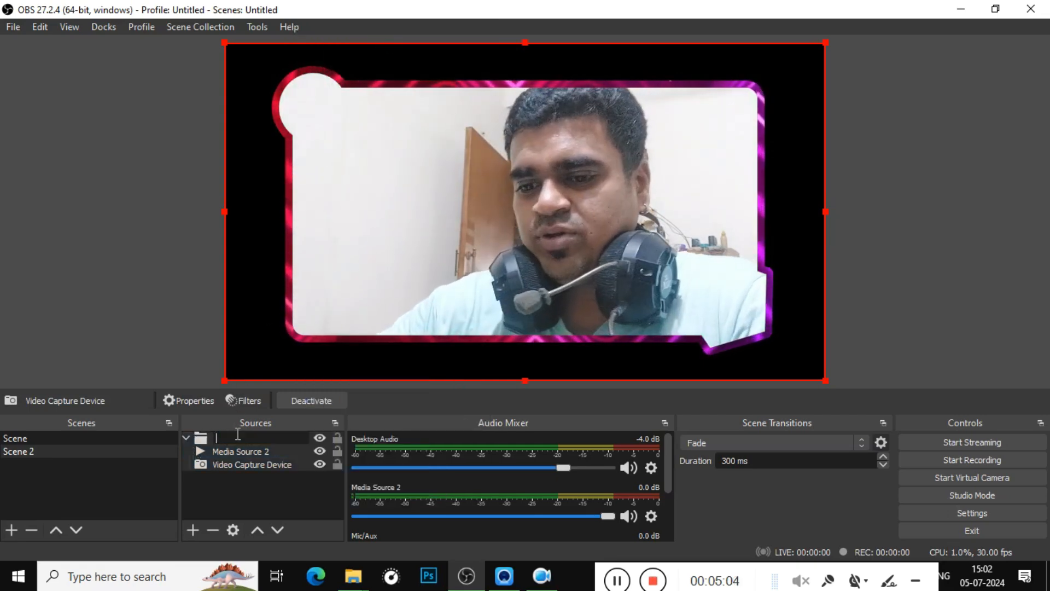
pyautogui.write('face')
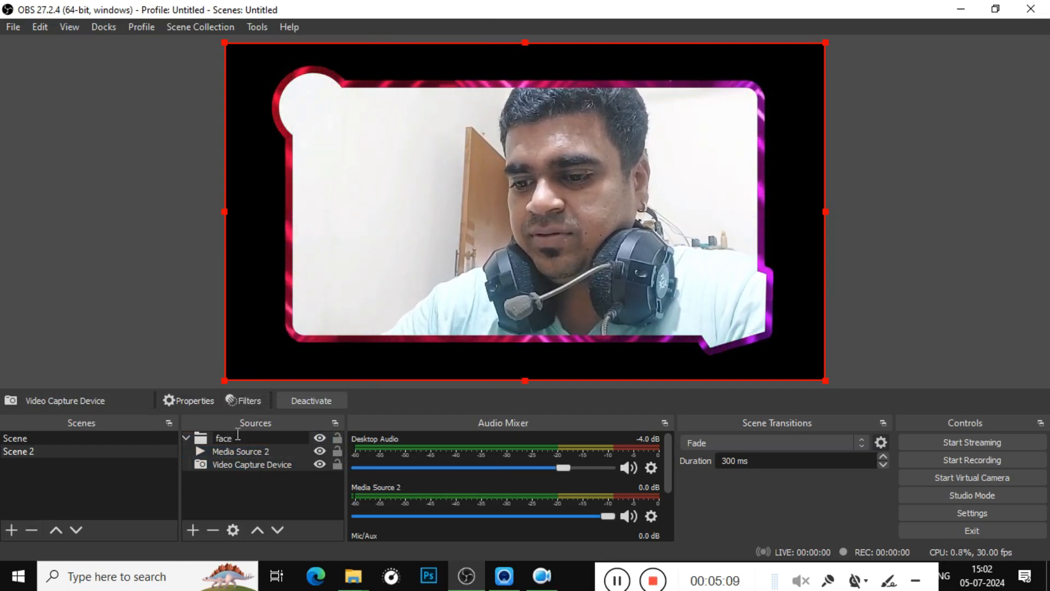
pyautogui.write('cam')
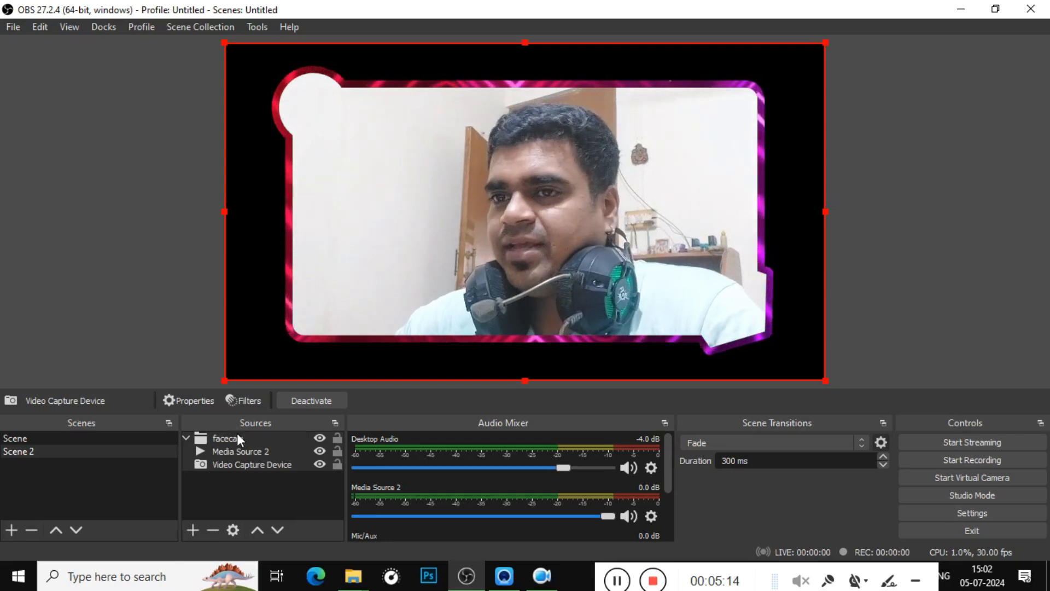
pyautogui.press('Return')
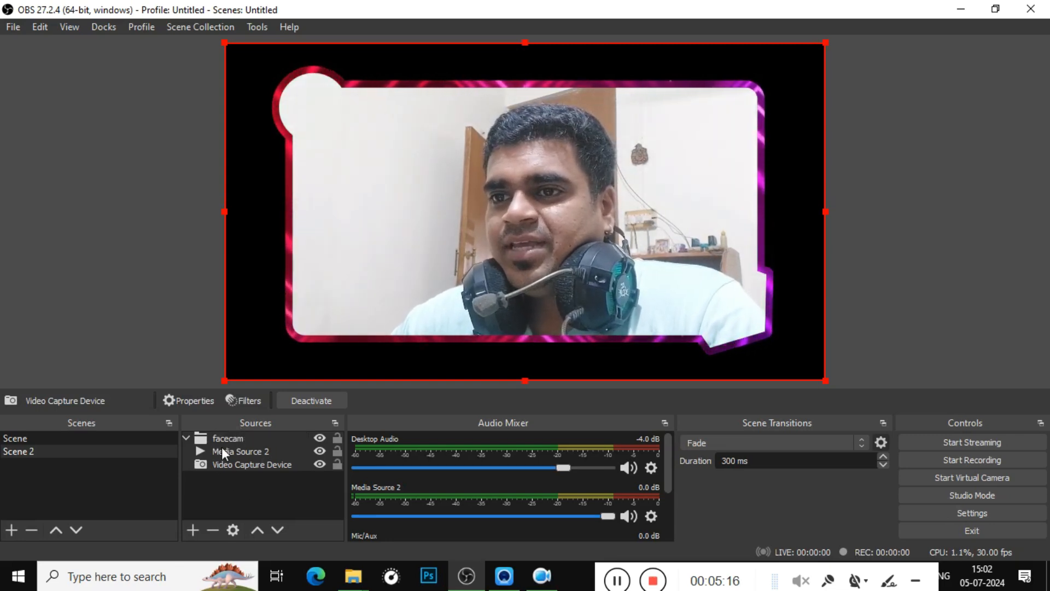
pyautogui.click(186, 438)
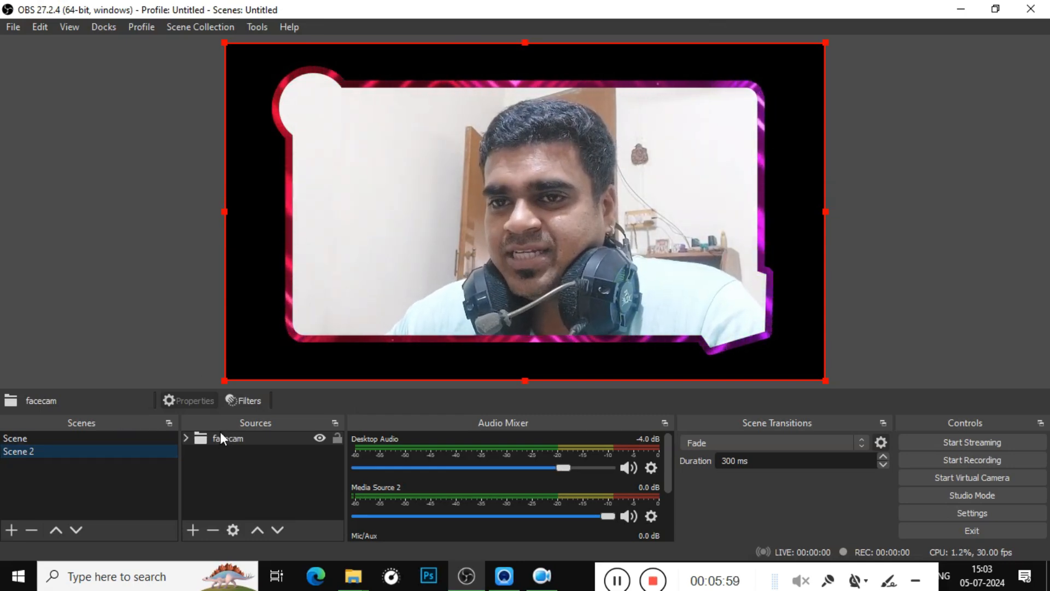
# Add the existing facecam group as a visible source to the gameplay scene named Scene.
pyautogui.click(117, 439)
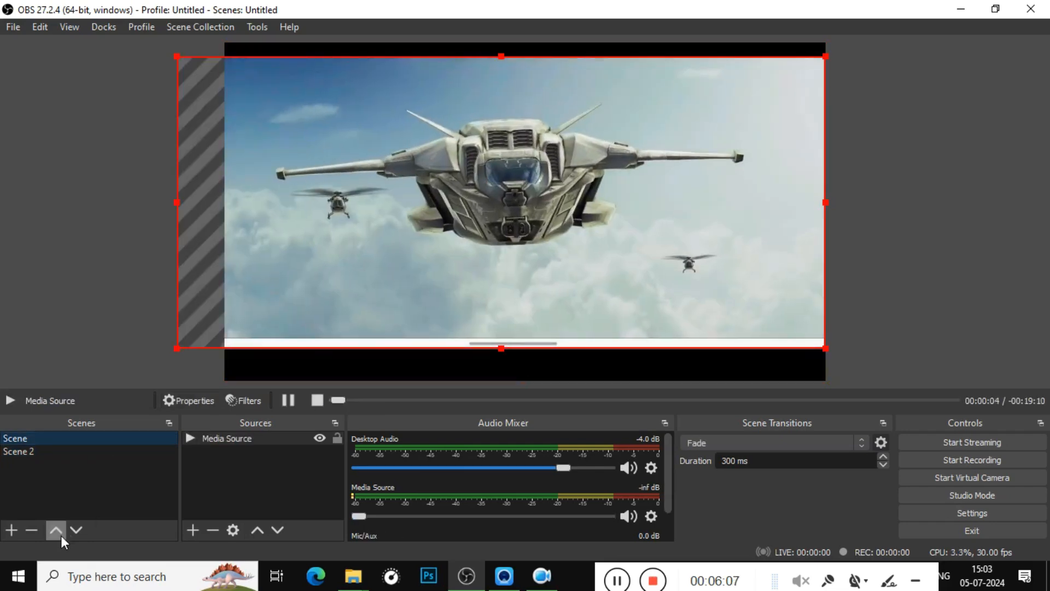
pyautogui.click(68, 450)
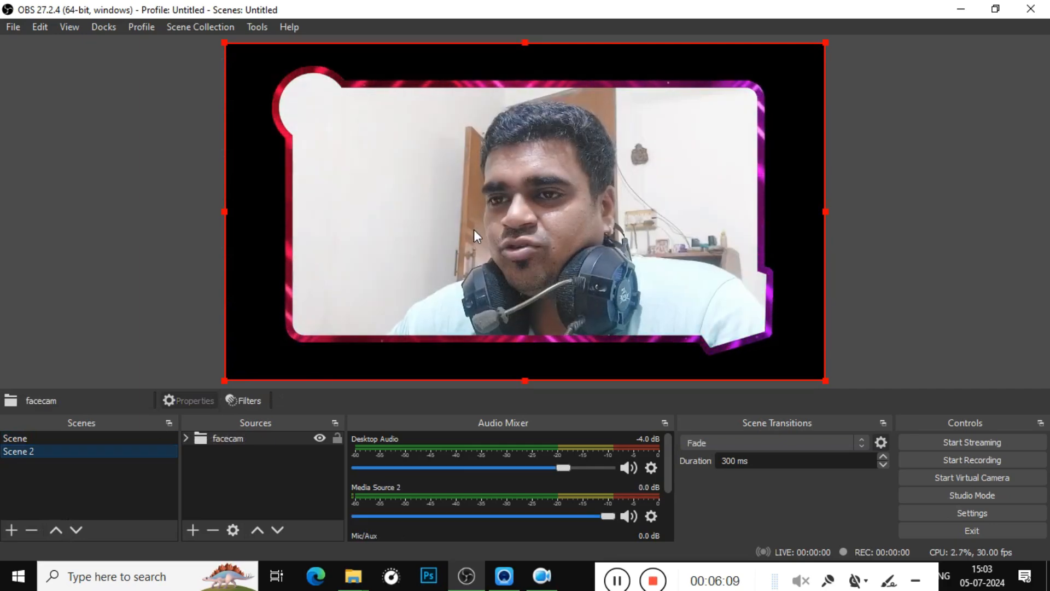
pyautogui.click(123, 439)
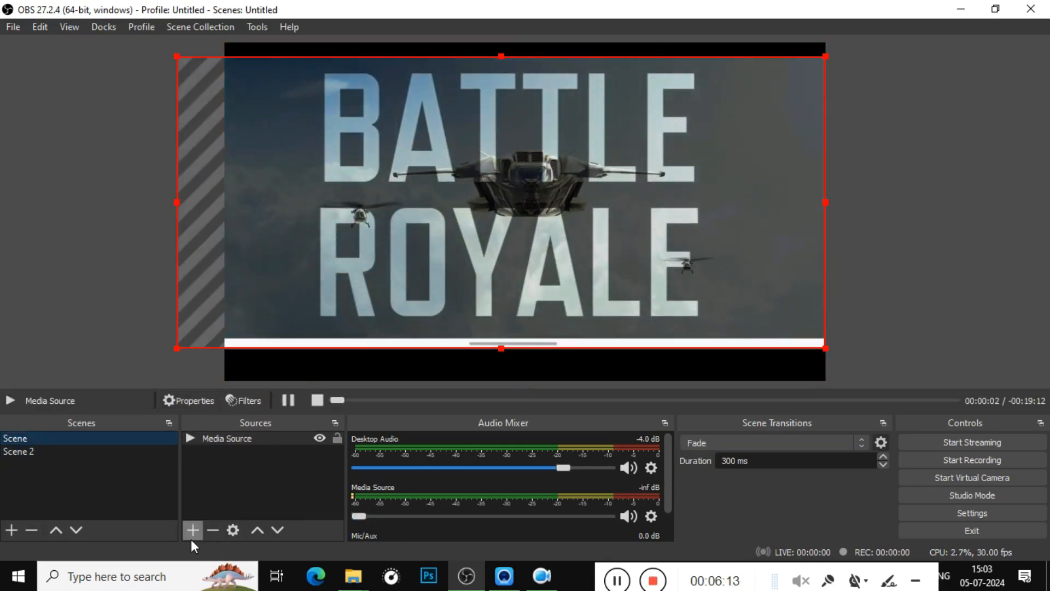
pyautogui.click(190, 533)
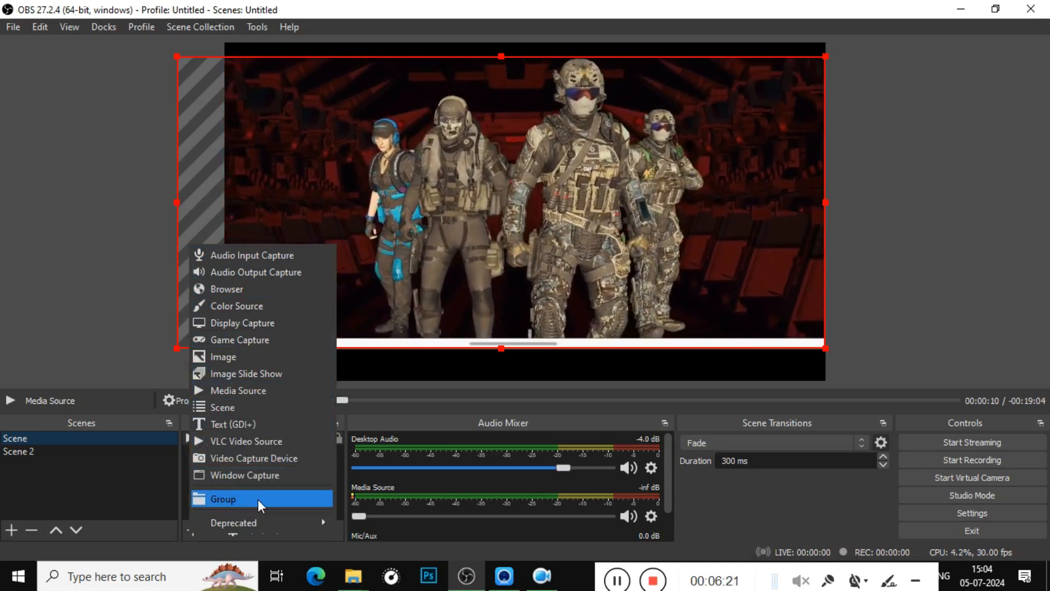
pyautogui.click(257, 500)
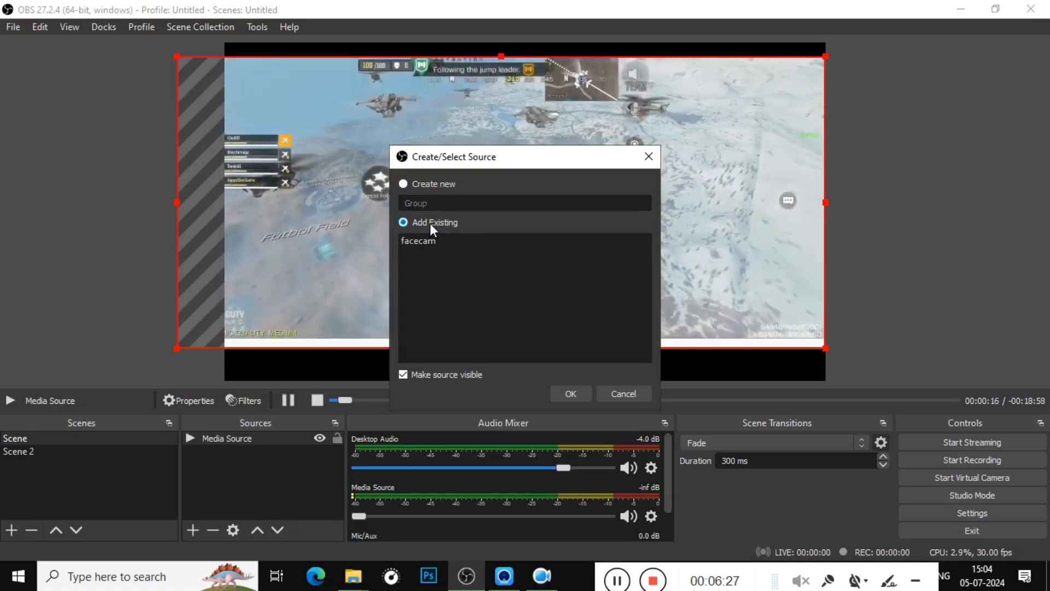
pyautogui.click(426, 239)
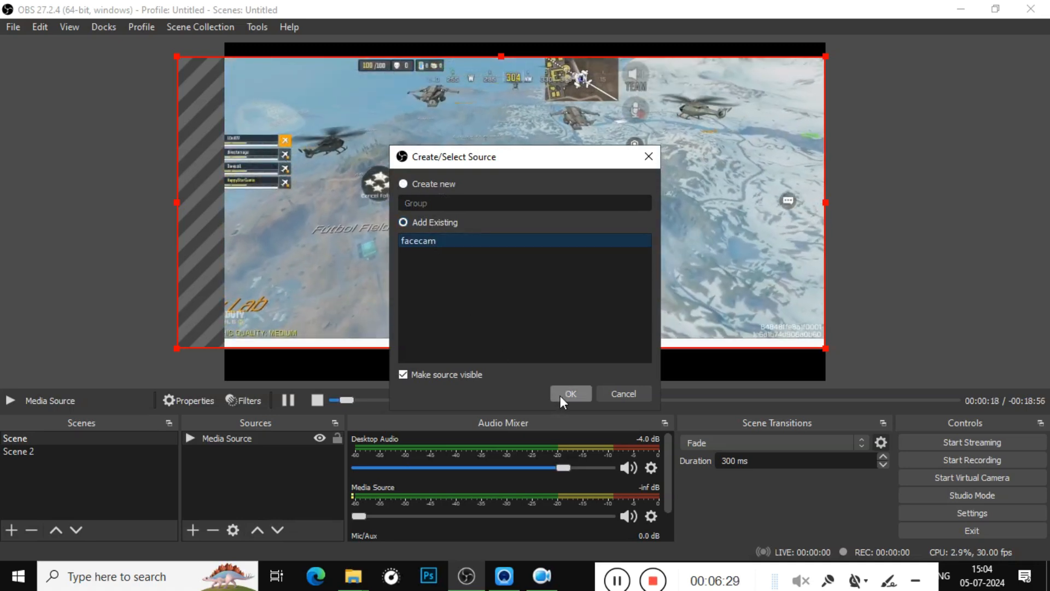
pyautogui.click(560, 395)
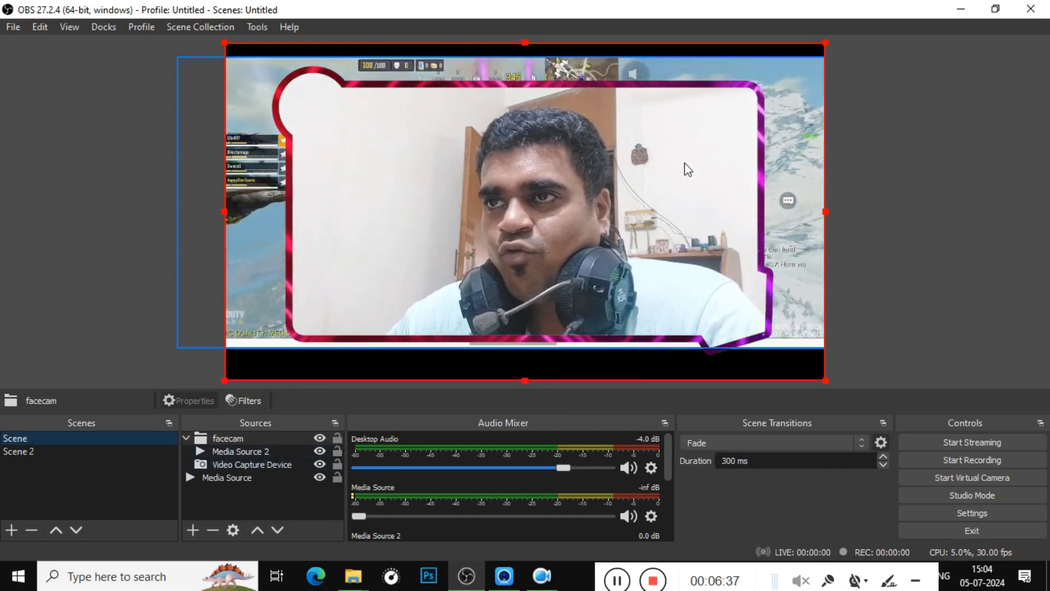
# Scale the facecam group down to a little over a quarter of the canvas width and move it to the lower middle of the gameplay.
pyautogui.moveTo(826, 42); pyautogui.dragTo(394, 282)
pyautogui.moveTo(361, 339); pyautogui.dragTo(582, 273)
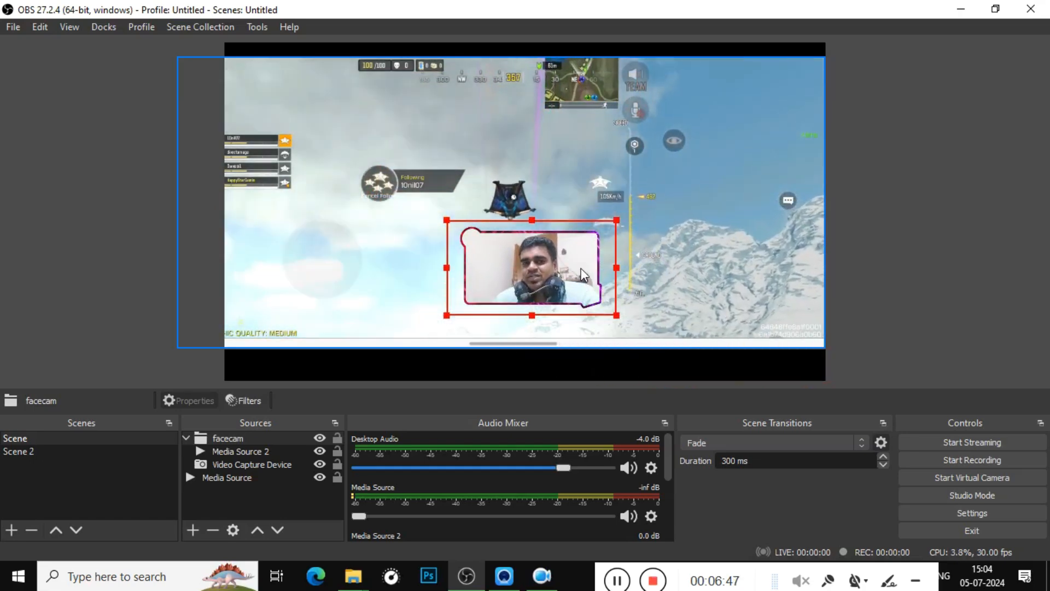